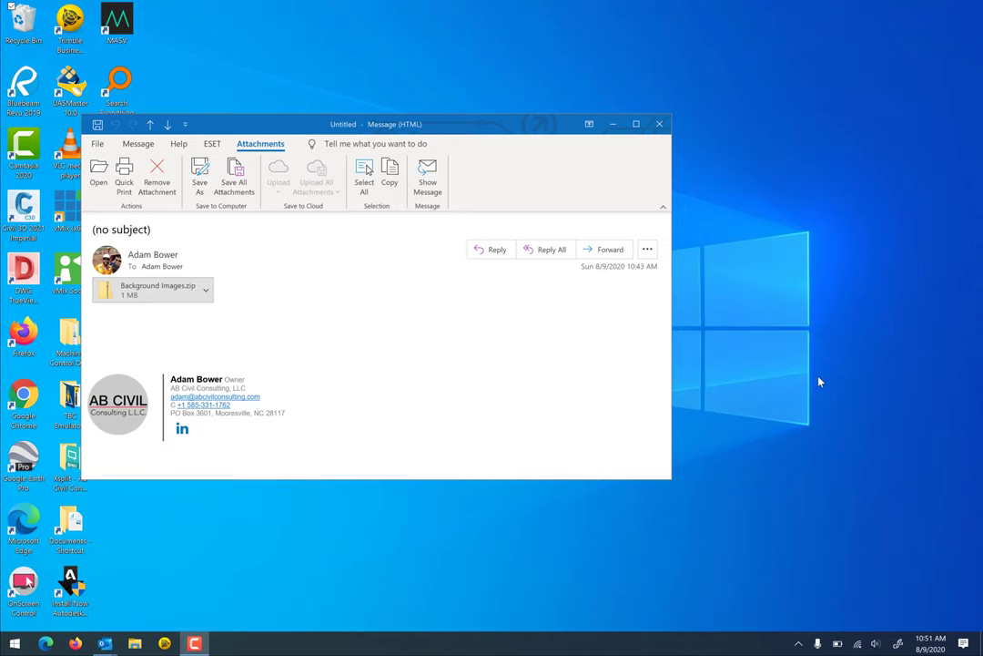
# Save the Background Images.zip attachment of the email to the Downloads folder
pyautogui.moveTo(410, 123); pyautogui.dragTo(455, 98)
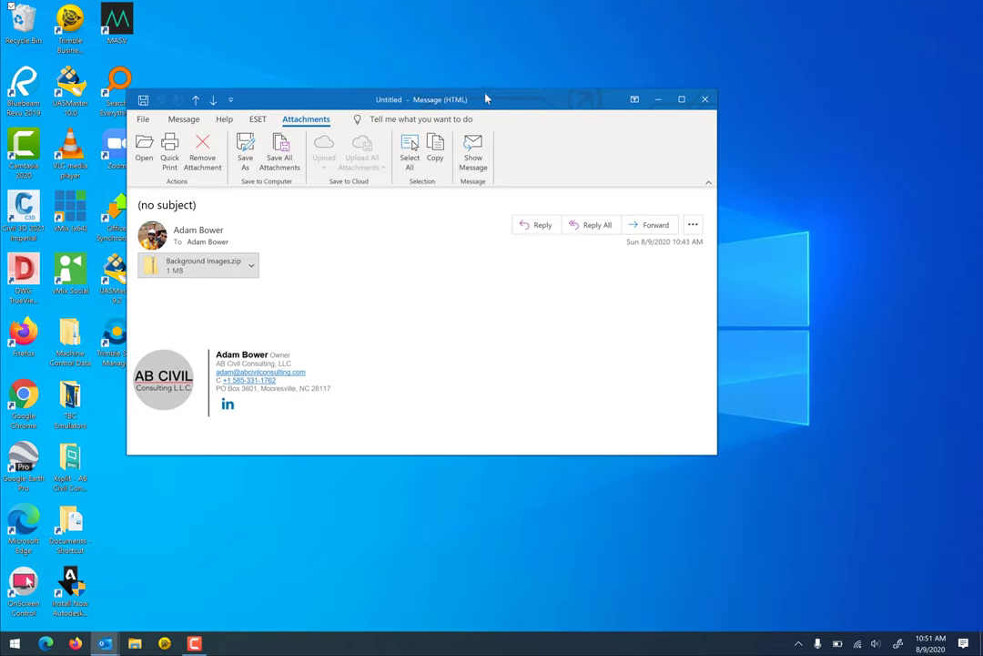
pyautogui.moveTo(487, 98); pyautogui.dragTo(545, 92)
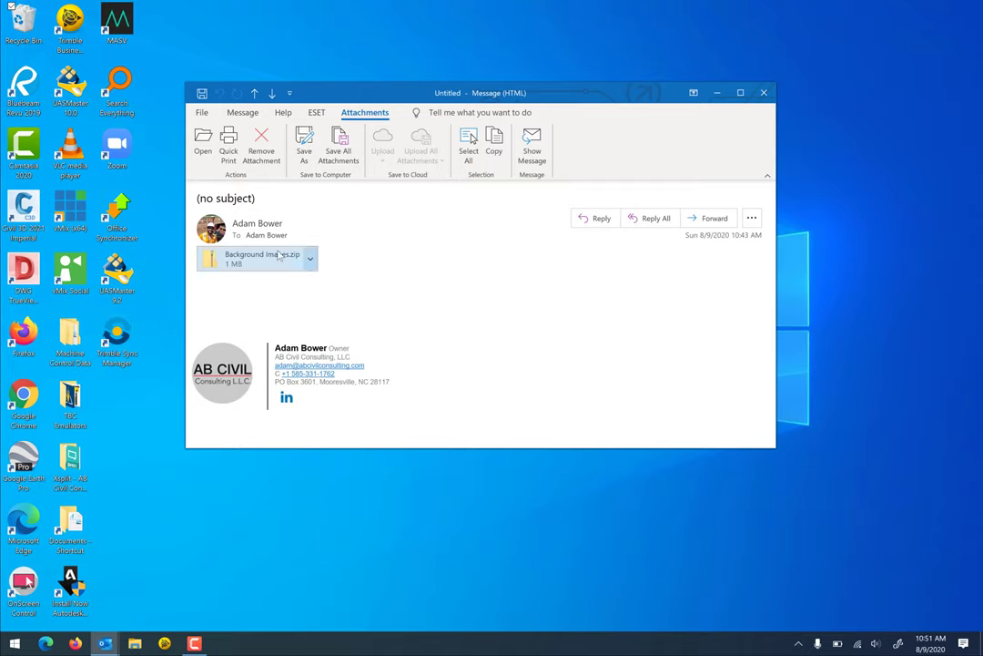
pyautogui.click(235, 262)
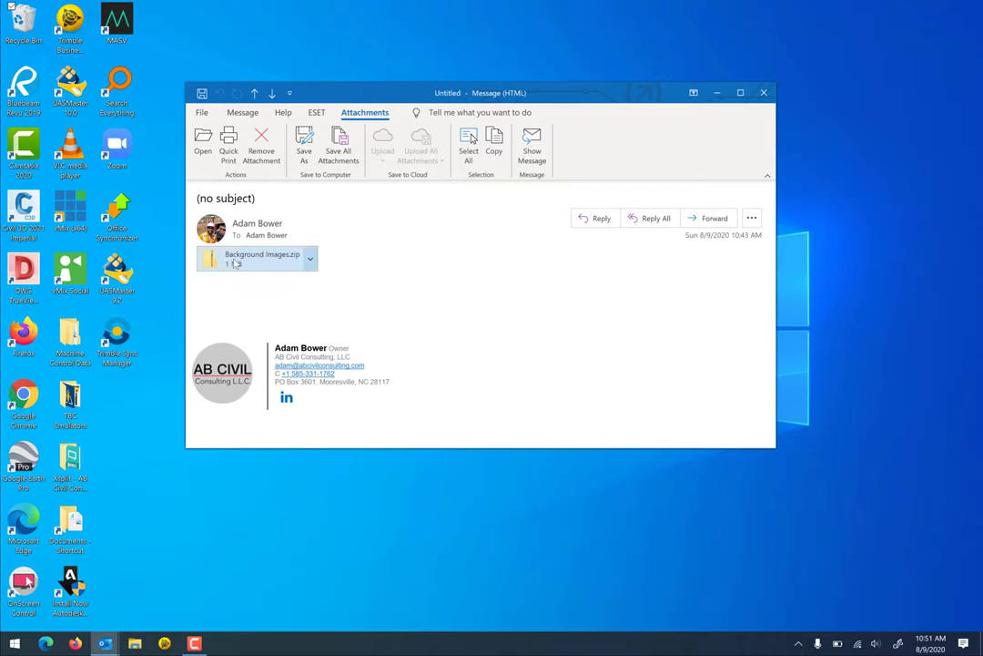
pyautogui.click(309, 260)
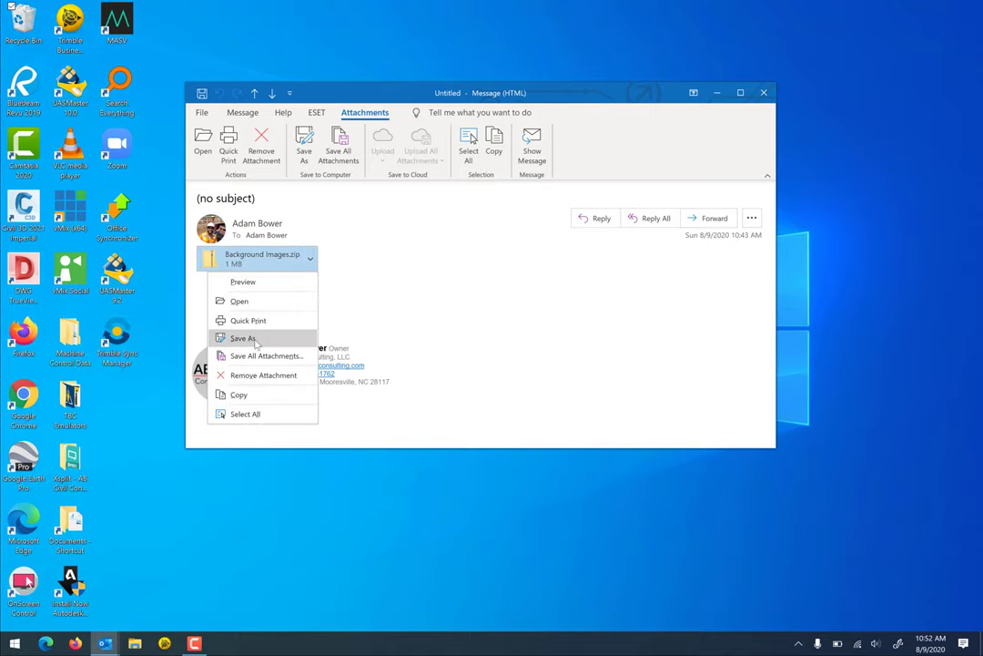
pyautogui.click(242, 338)
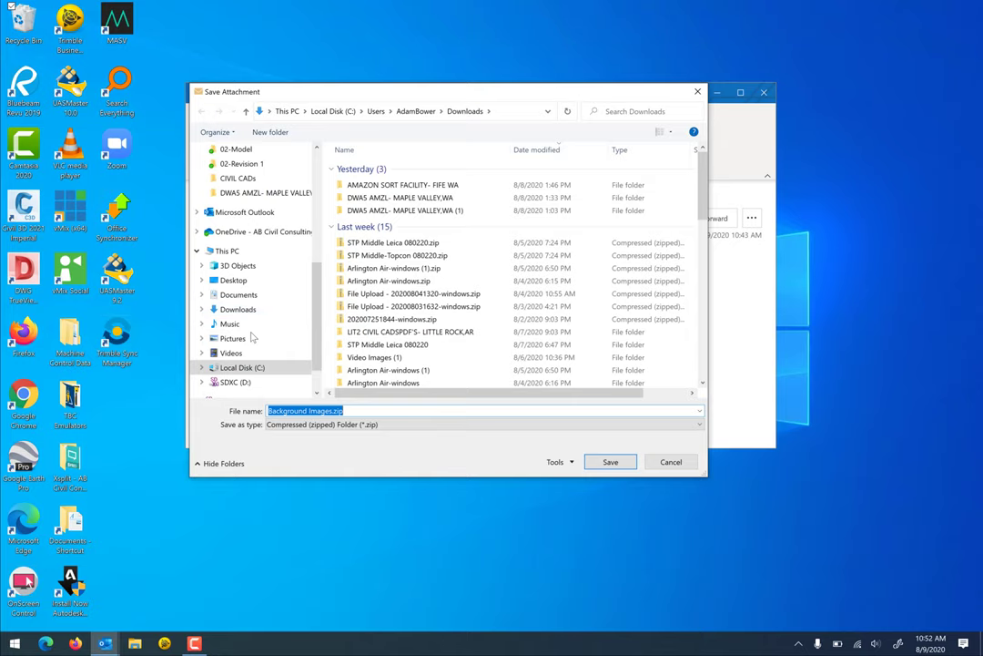
pyautogui.scroll(-1, 252, 336)
pyautogui.click(237, 294)
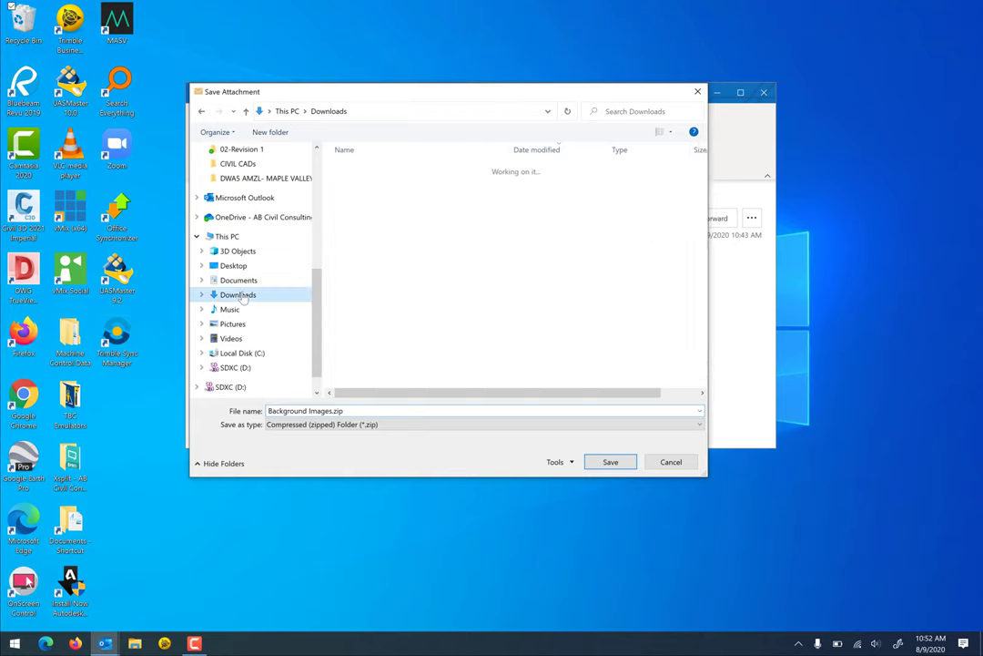
pyautogui.click(610, 462)
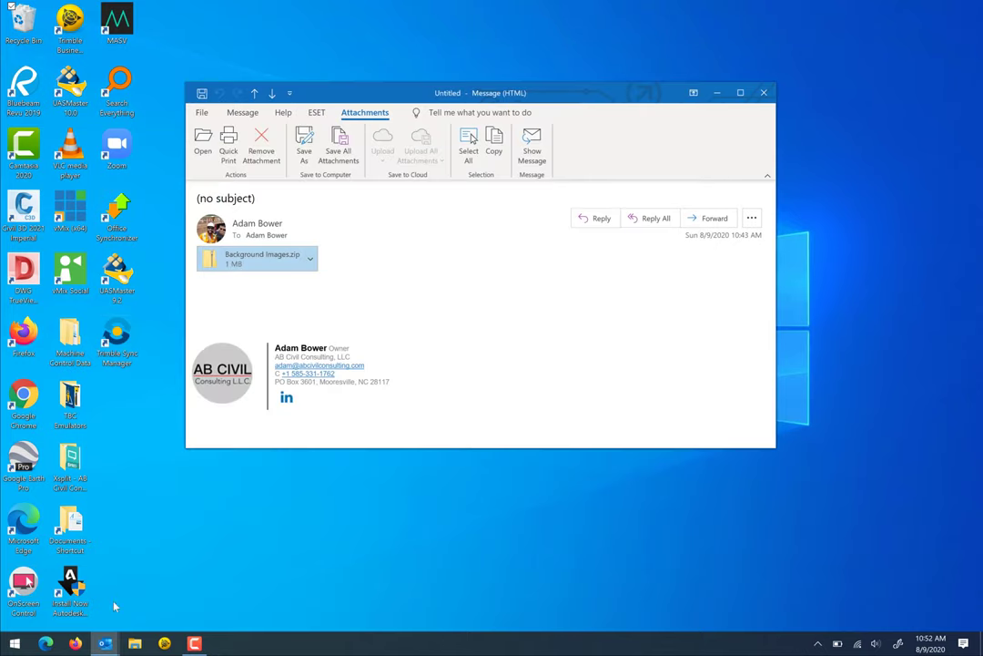
# Open the Downloads folder and extract all of Background Images.zip to the default Background Images destination
pyautogui.rightClick(135, 643)
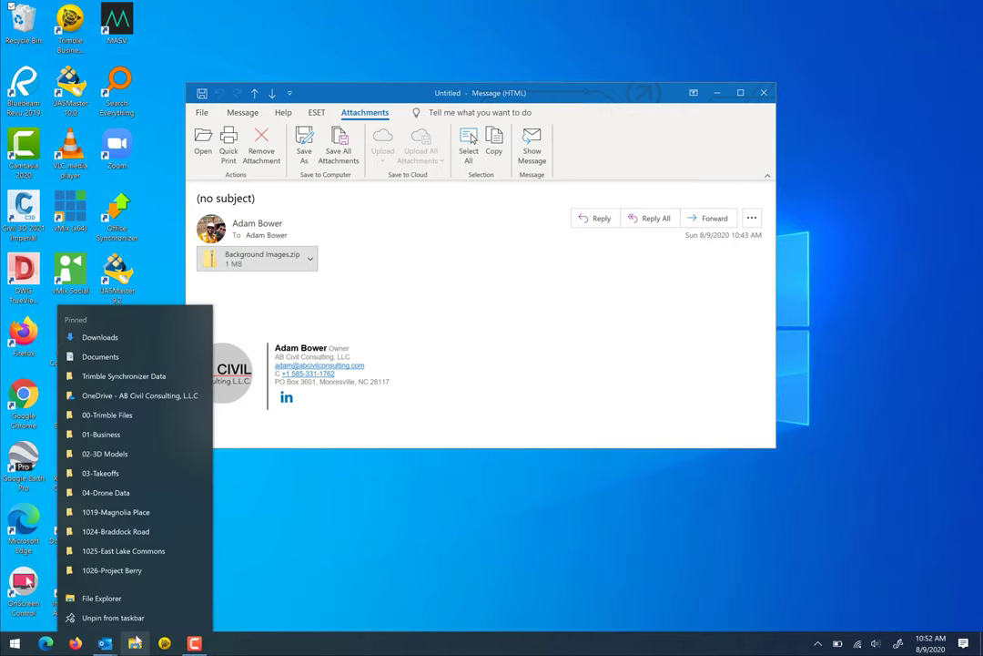
pyautogui.click(117, 338)
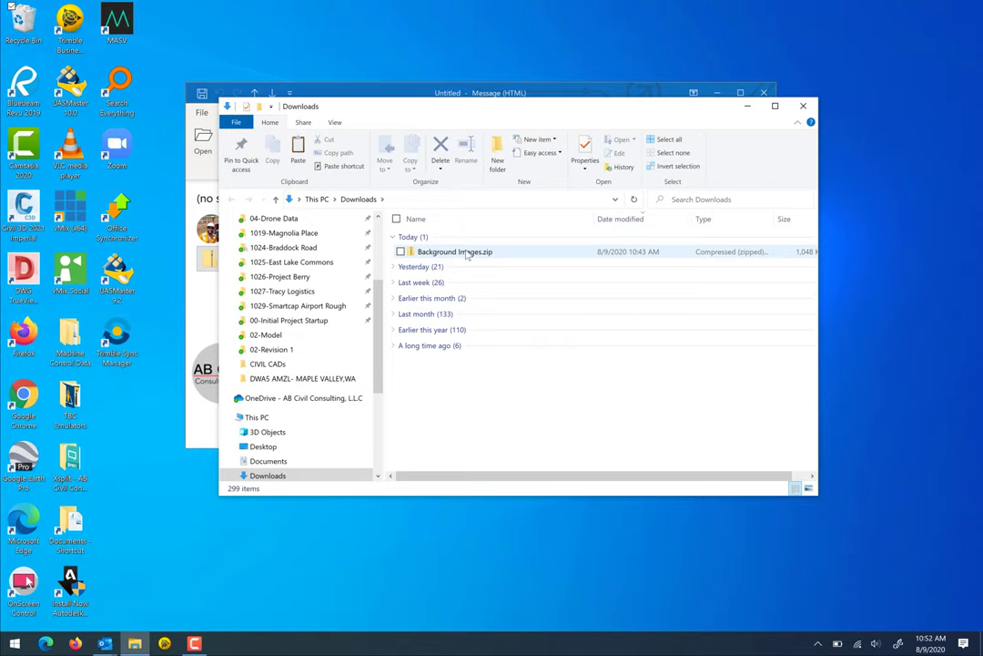
pyautogui.doubleClick(465, 254)
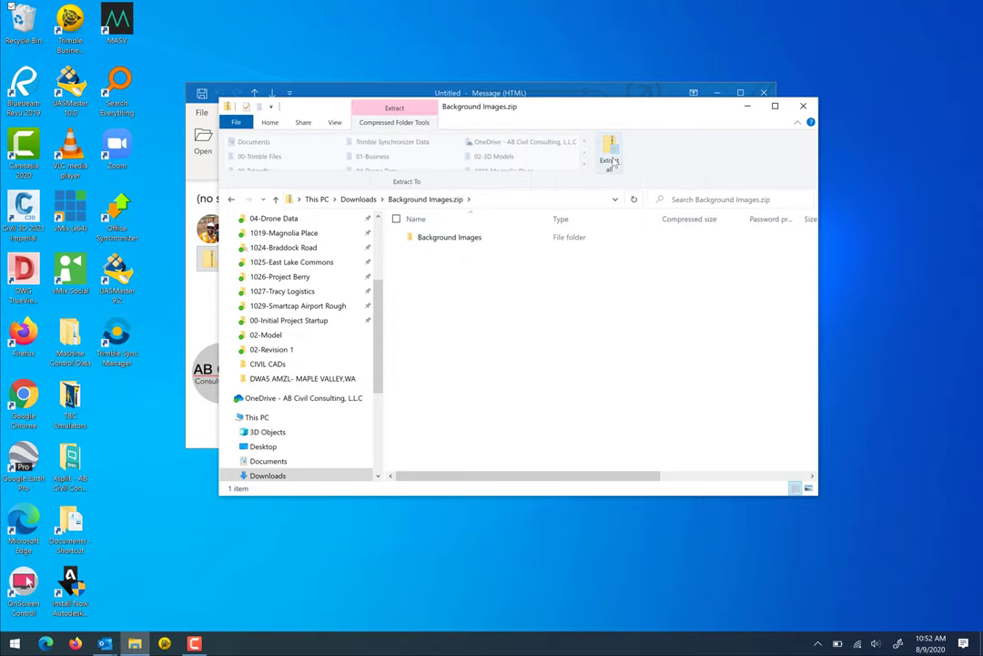
pyautogui.click(610, 161)
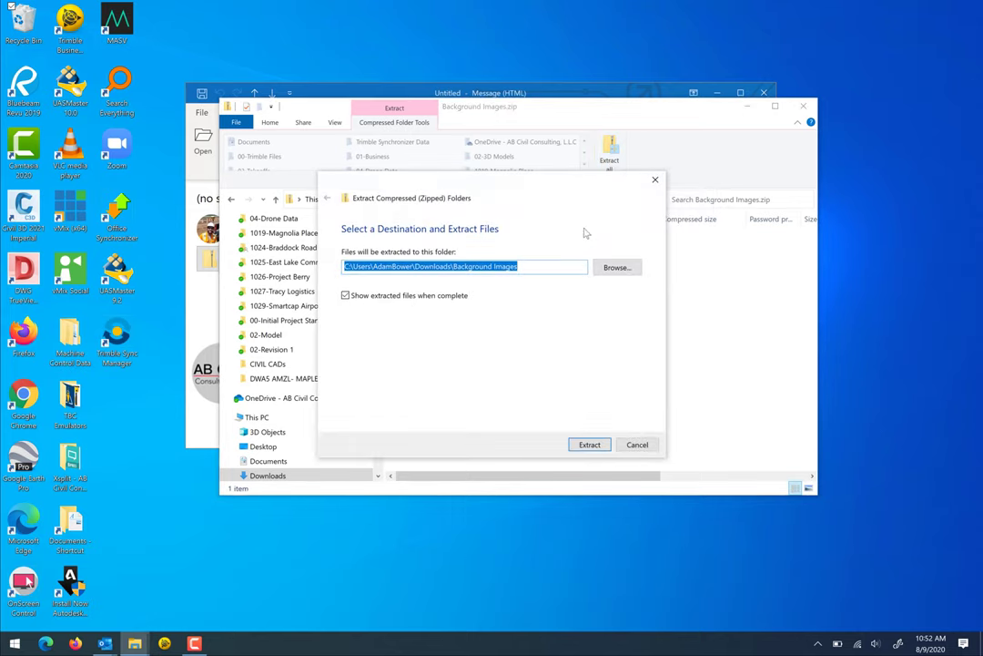
pyautogui.click(542, 266)
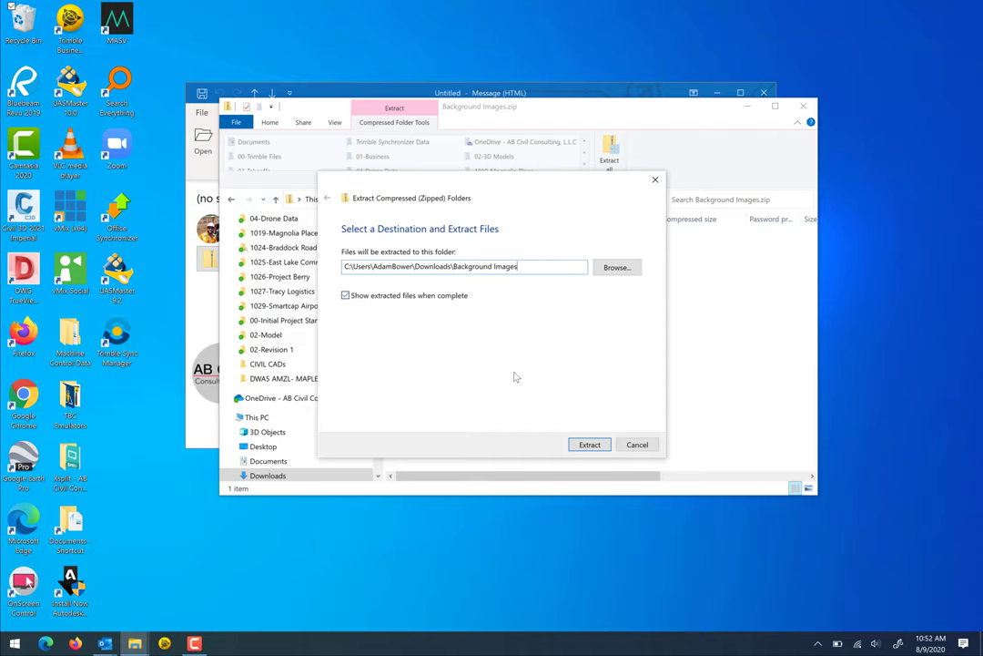
pyautogui.click(589, 445)
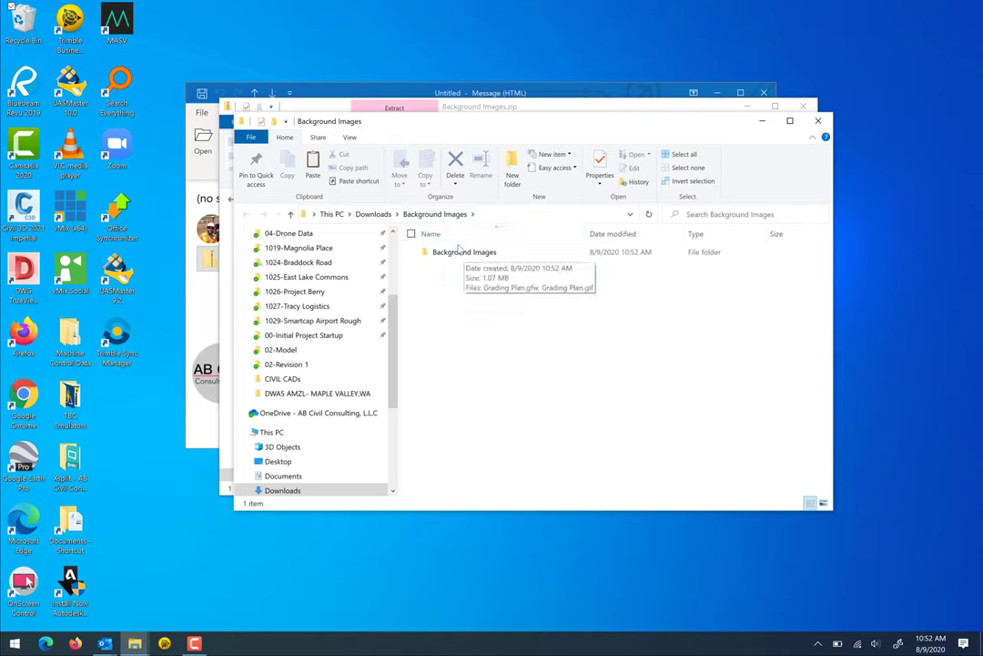
# Check the Grading Plan files inside the extracted folder, then go back and copy the inner Background Images folder
pyautogui.doubleClick(458, 255)
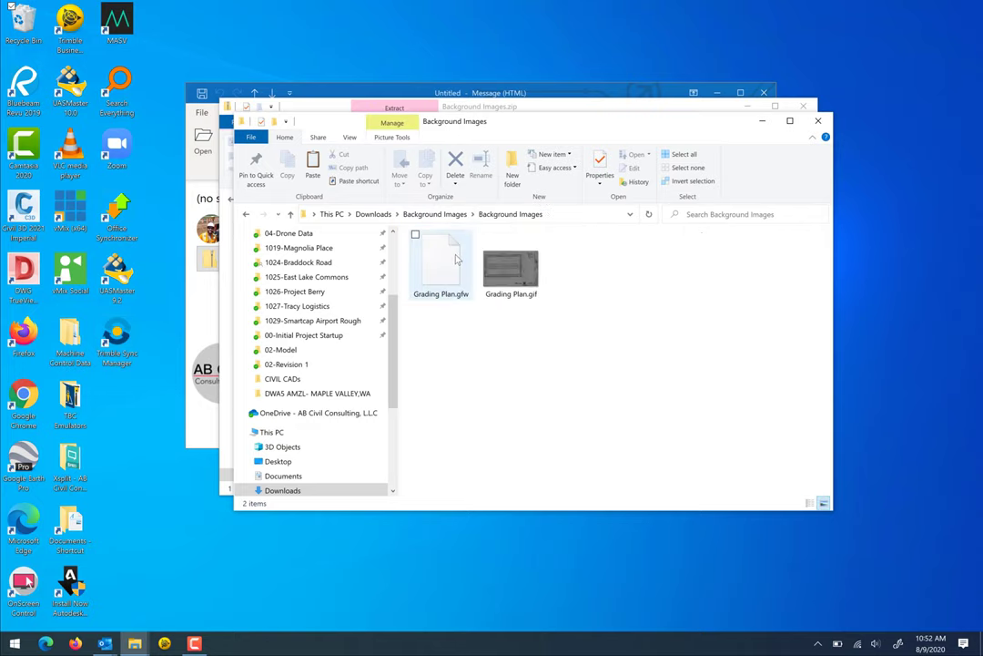
pyautogui.click(533, 278)
pyautogui.press('Left')
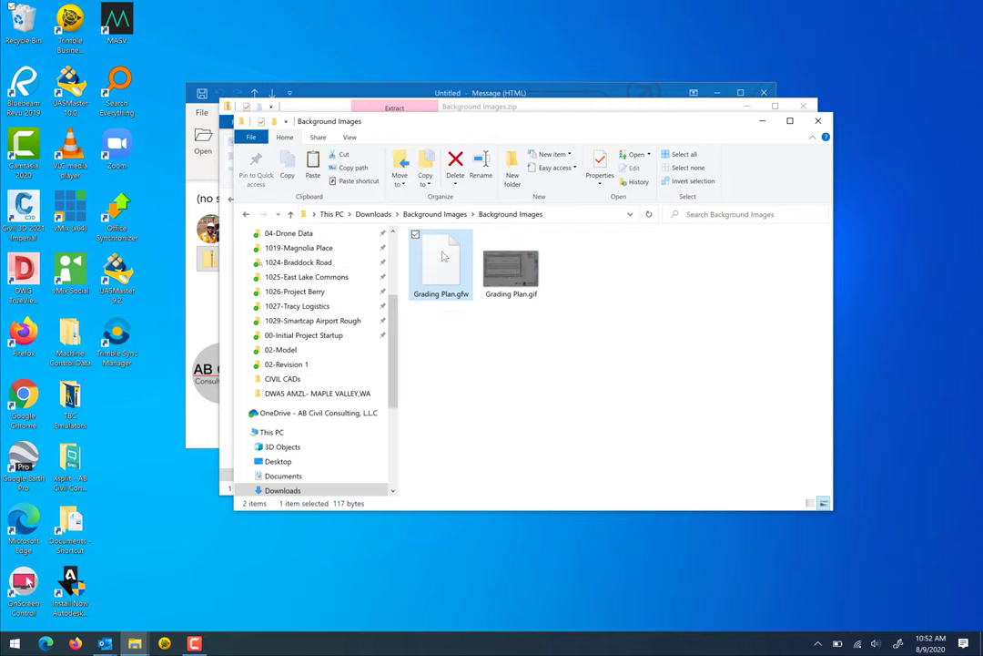
pyautogui.click(246, 215)
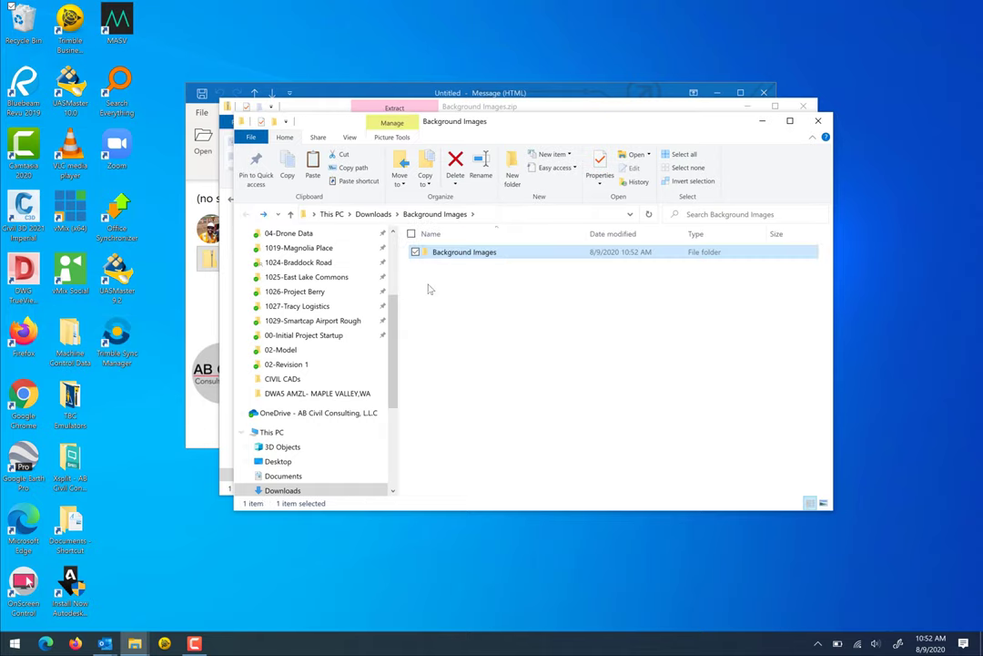
pyautogui.rightClick(283, 256)
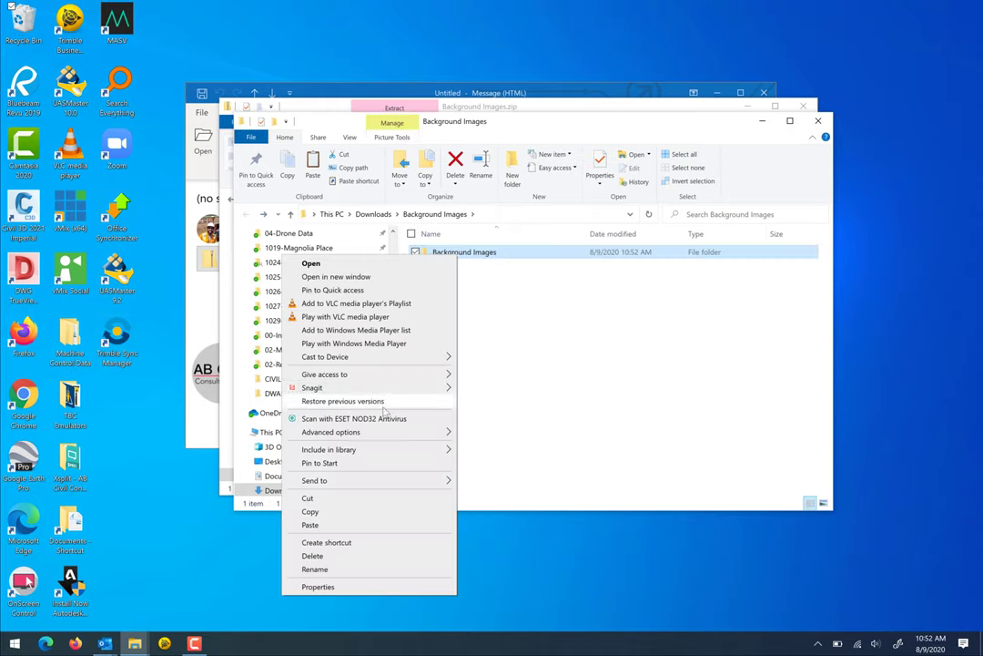
pyautogui.click(367, 515)
pyautogui.click(492, 404)
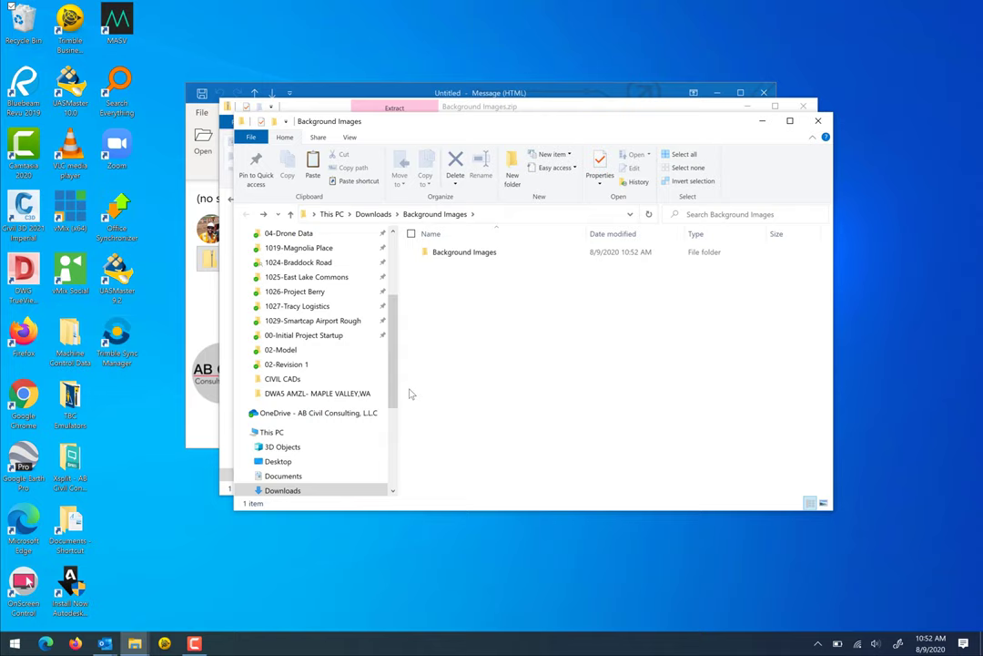
# Paste the Background Images folder into C:\Trimble Synchronizer Data\PC\Trimble SCS900 Data\Smartcap Airport Rough
pyautogui.scroll(-5, 387, 460)
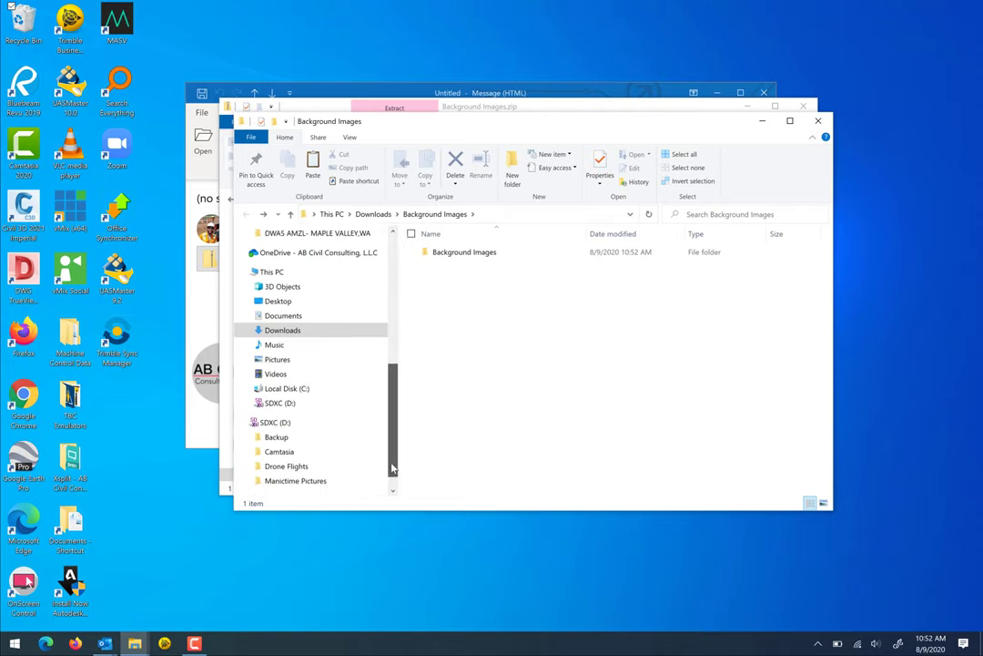
pyautogui.click(293, 355)
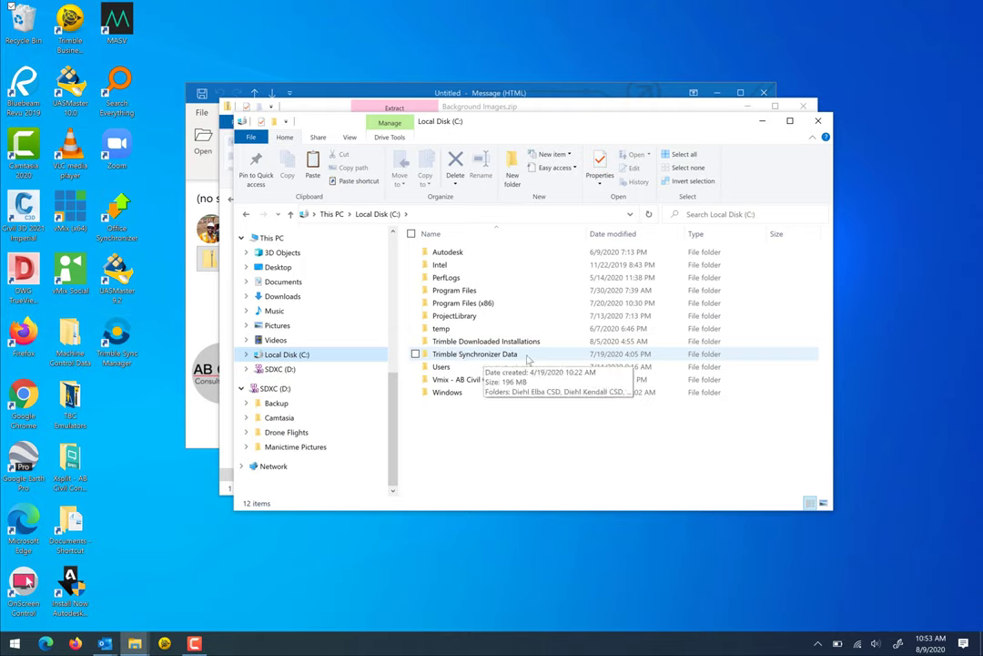
pyautogui.doubleClick(528, 355)
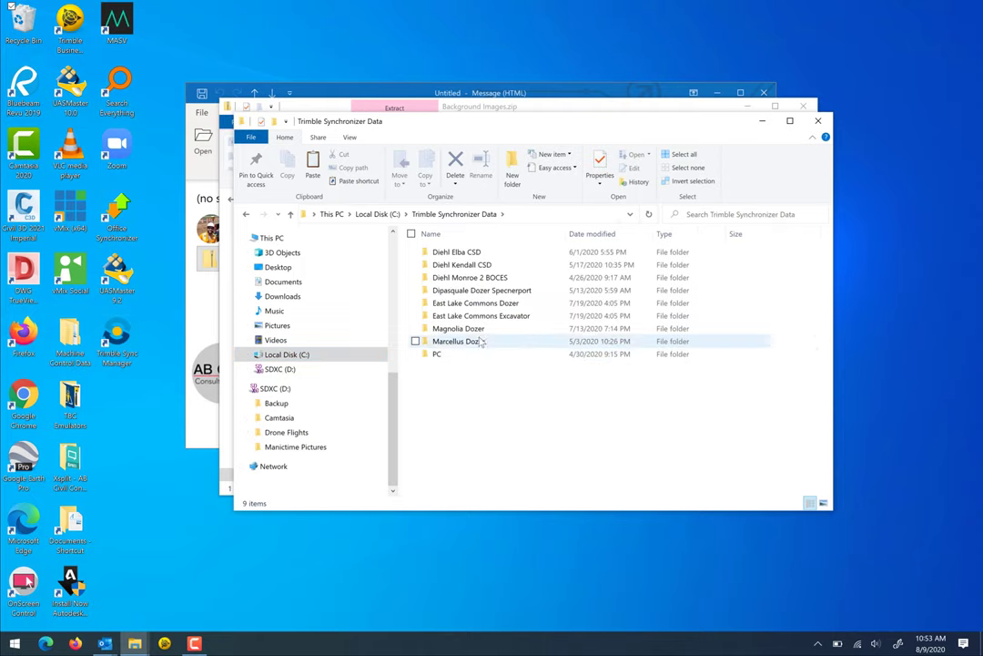
pyautogui.doubleClick(484, 356)
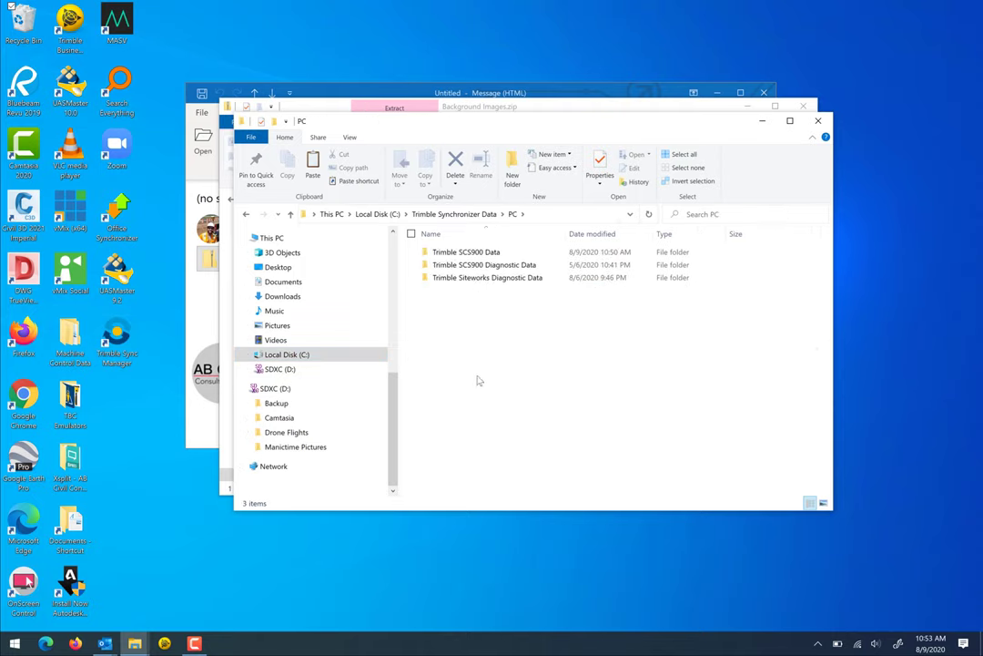
pyautogui.doubleClick(513, 253)
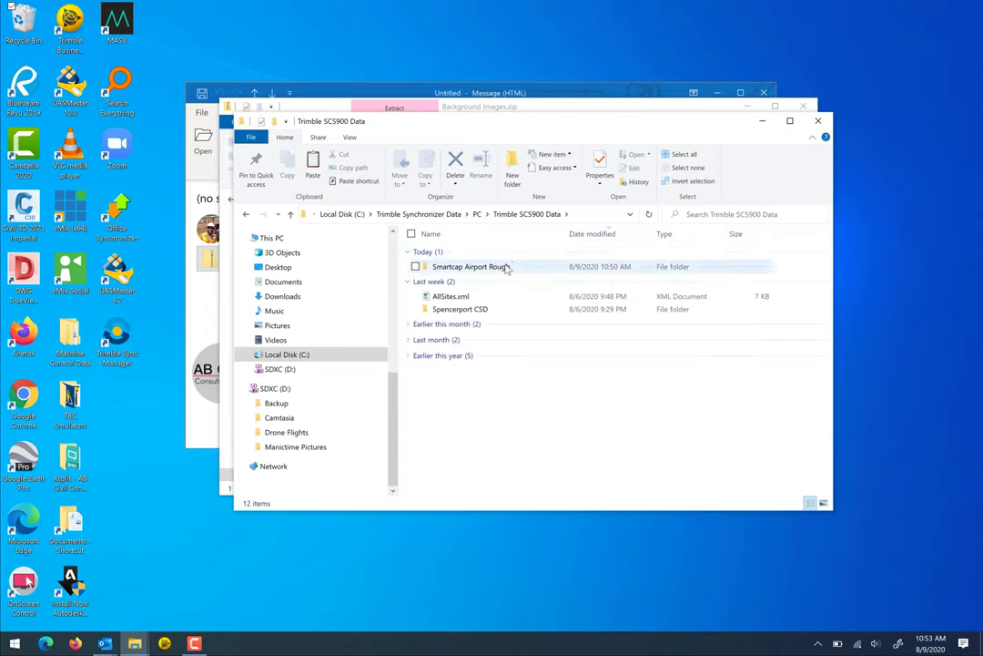
pyautogui.click(409, 283)
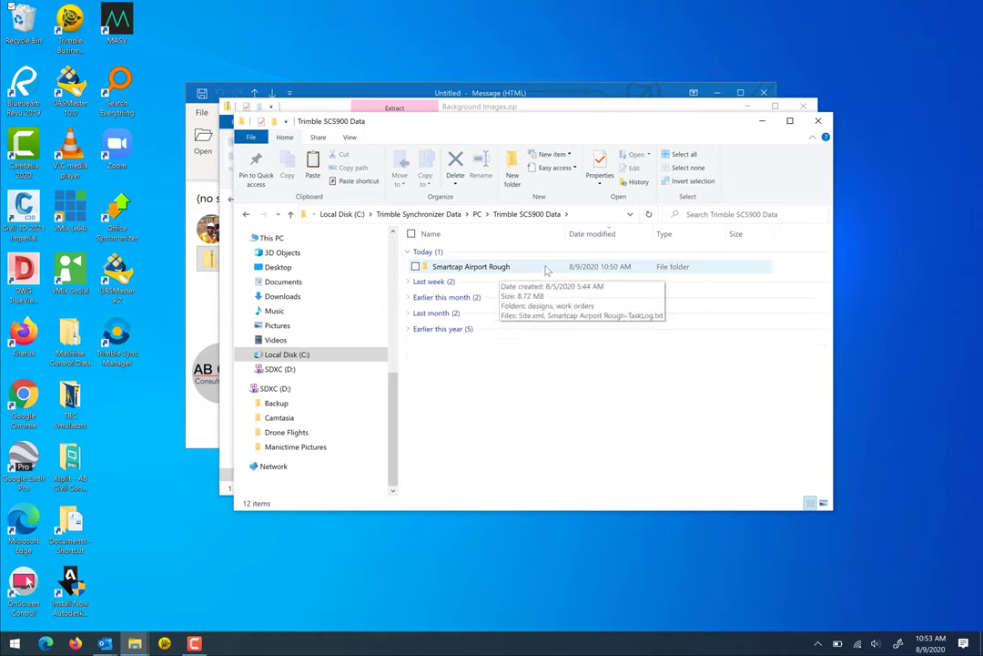
pyautogui.doubleClick(497, 271)
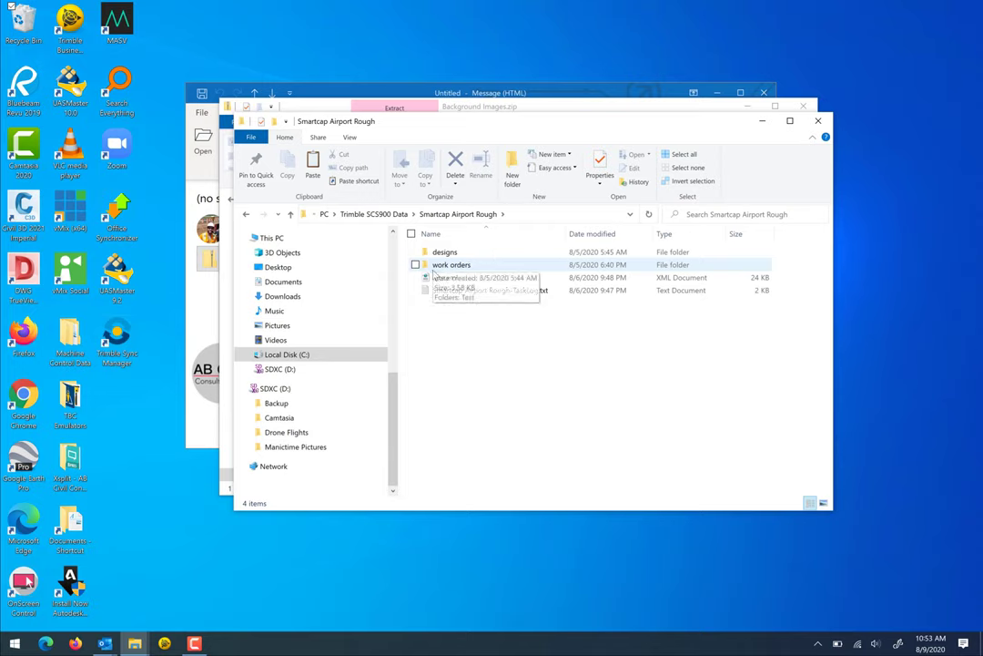
pyautogui.rightClick(479, 325)
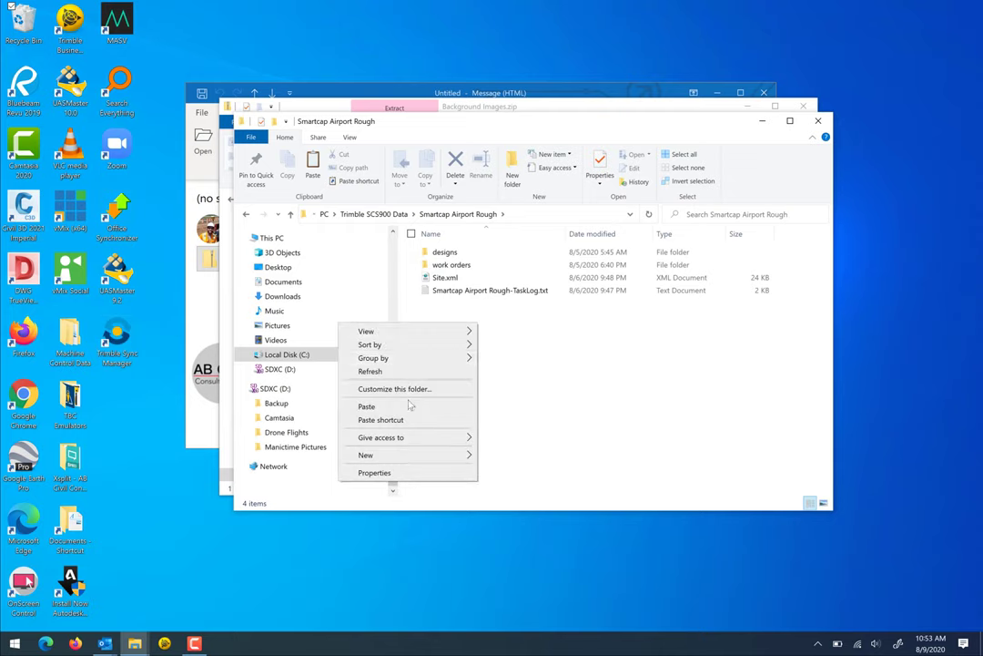
pyautogui.click(366, 406)
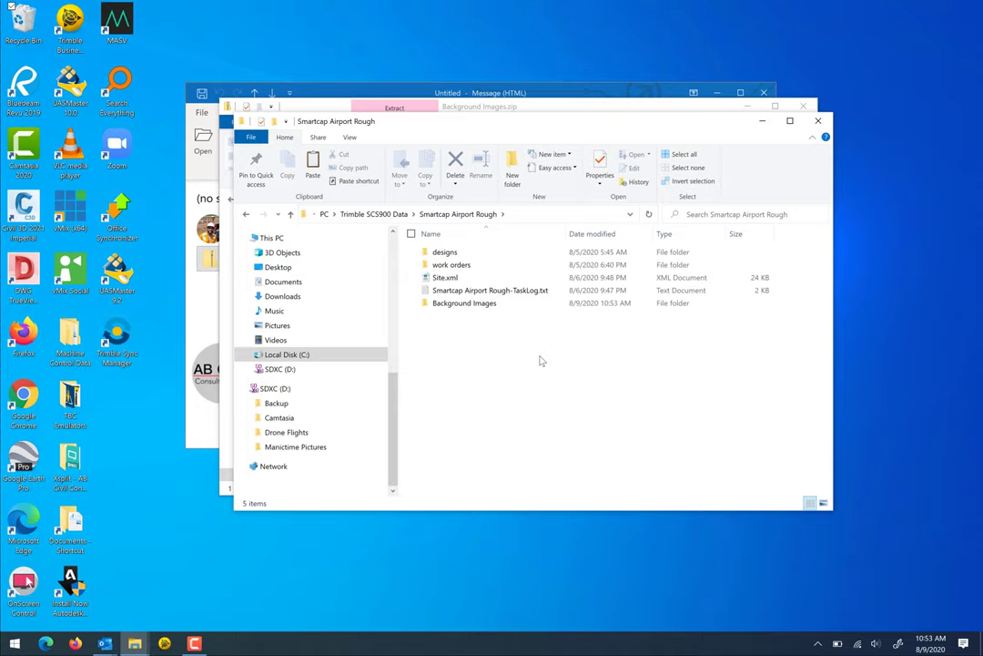
# Close the folder windows, minimize the email and launch Trimble Siteworks from the TBC Emulators folder on the desktop
pyautogui.click(819, 121)
pyautogui.click(803, 106)
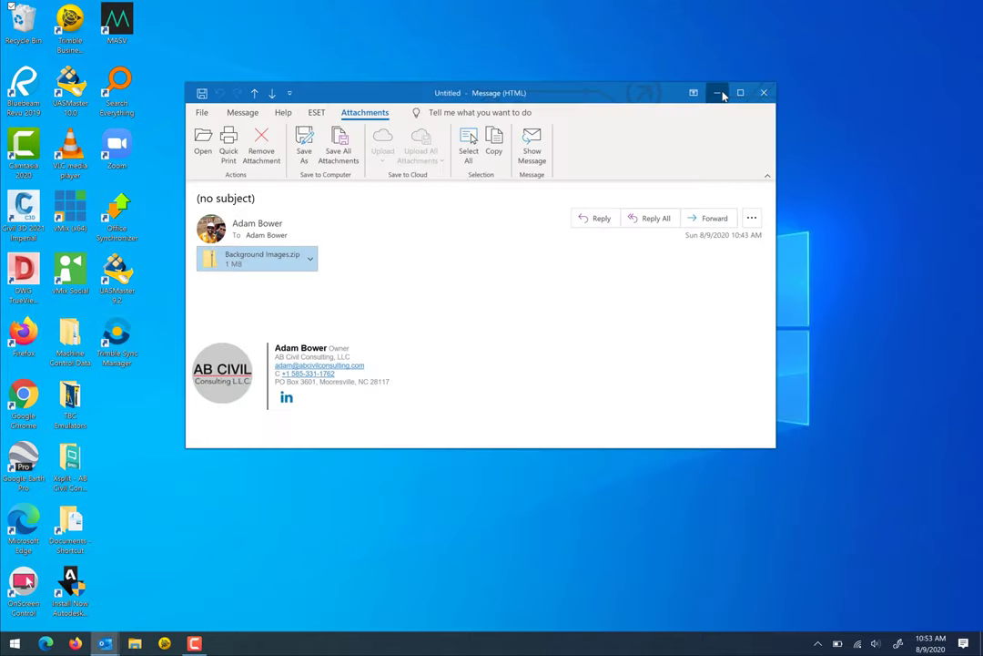
pyautogui.click(717, 92)
pyautogui.doubleClick(73, 405)
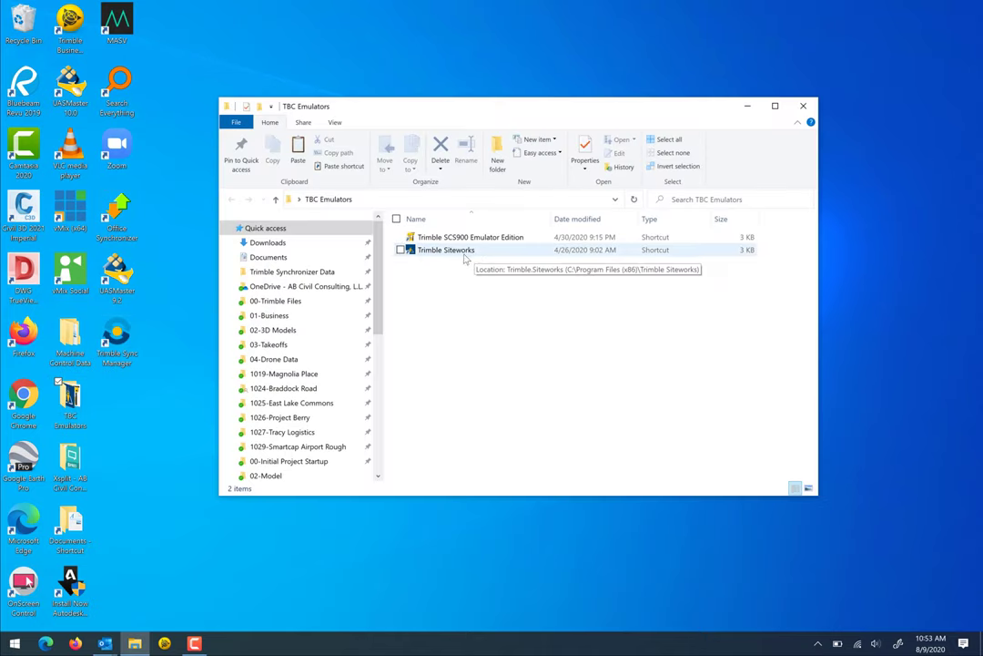
pyautogui.doubleClick(462, 255)
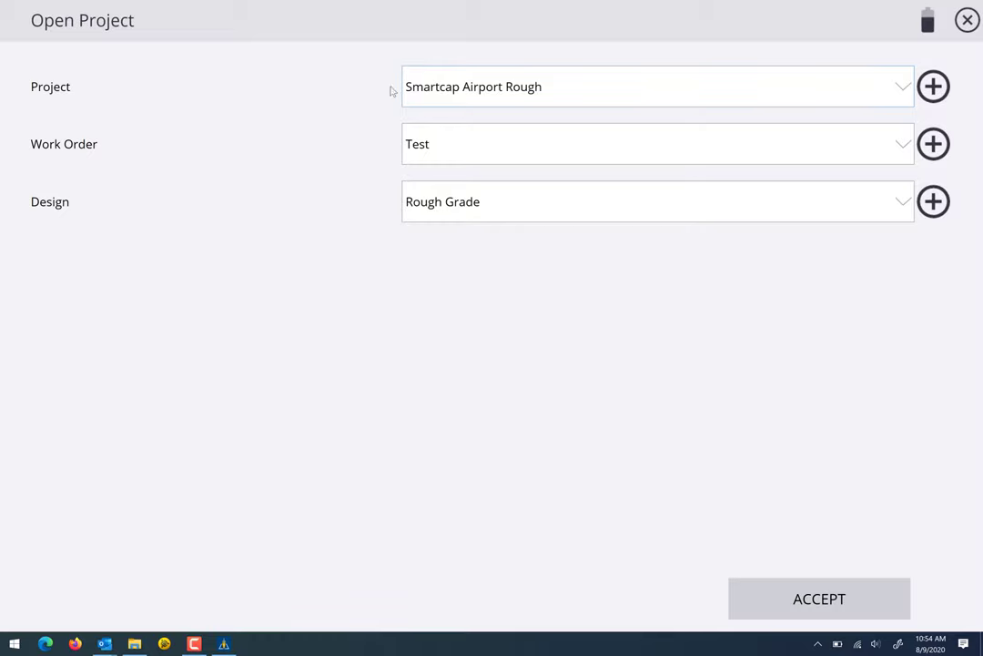
# Open project Smartcap Airport Rough with work order Test and design Rough Grade, accepting the rover receiver setup and declining calibration
pyautogui.click(792, 597)
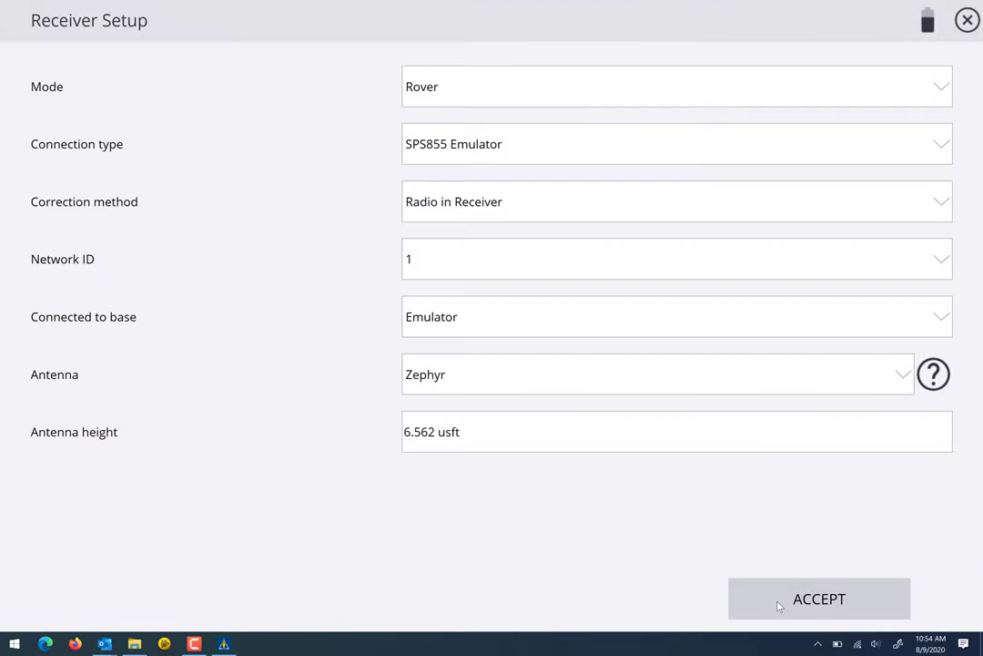
pyautogui.click(781, 596)
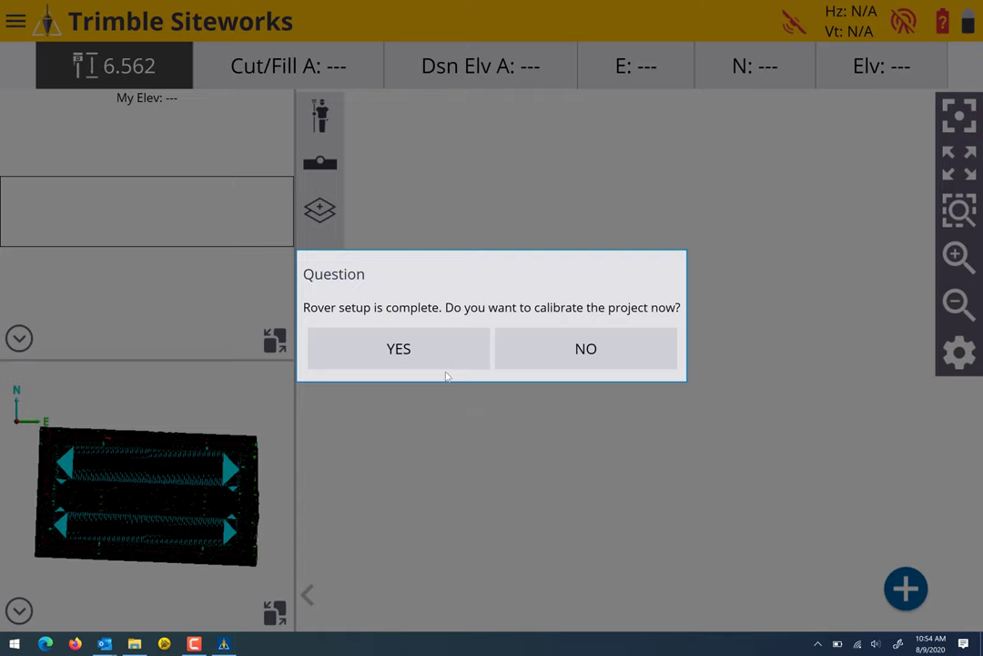
pyautogui.click(530, 359)
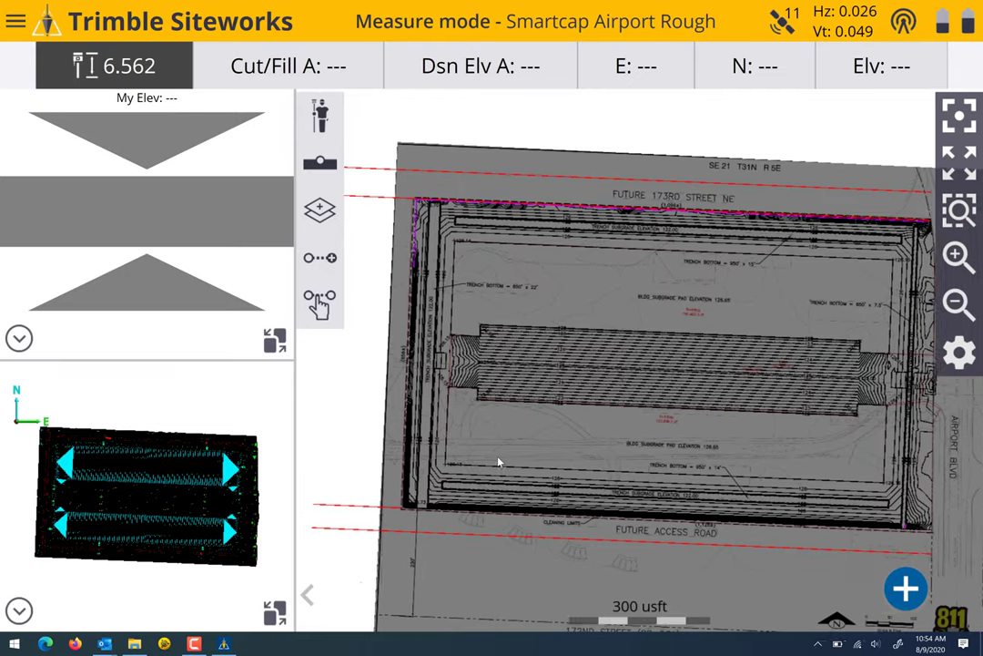
# View the map's measure display options and leave them without changing anything
pyautogui.click(957, 352)
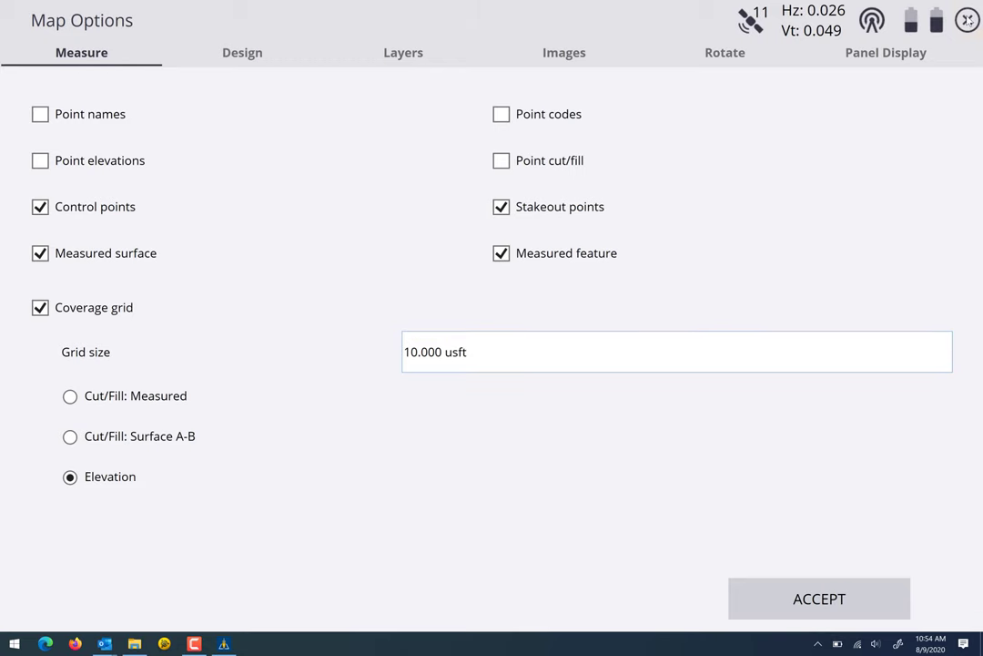
pyautogui.click(968, 20)
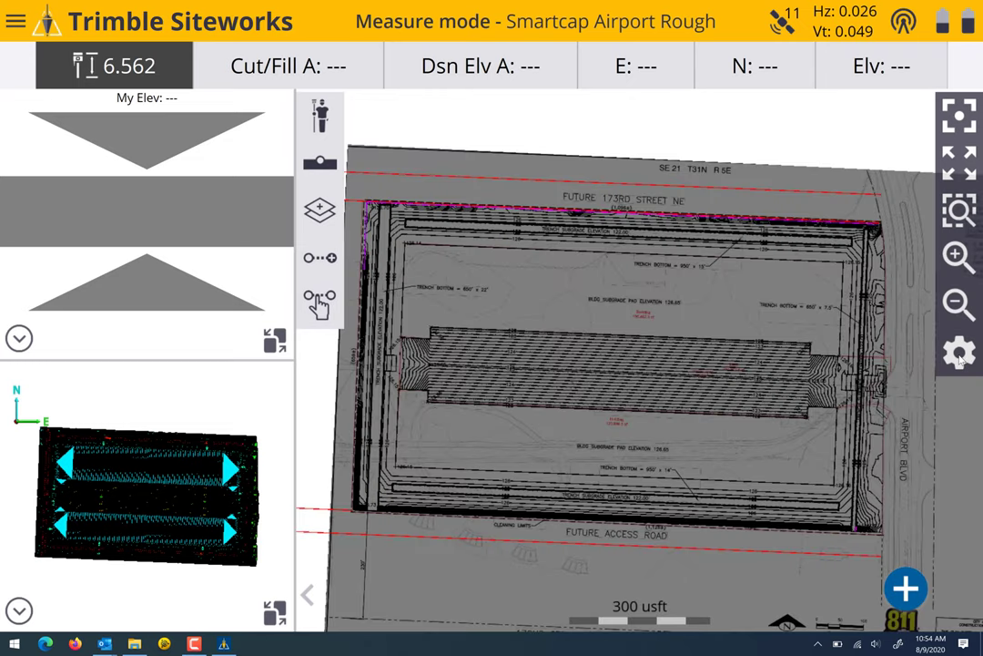
# Keep the map's background image displayed, set its transparency to 100%, choose Grading Plan.gif and accept the map options
pyautogui.click(959, 356)
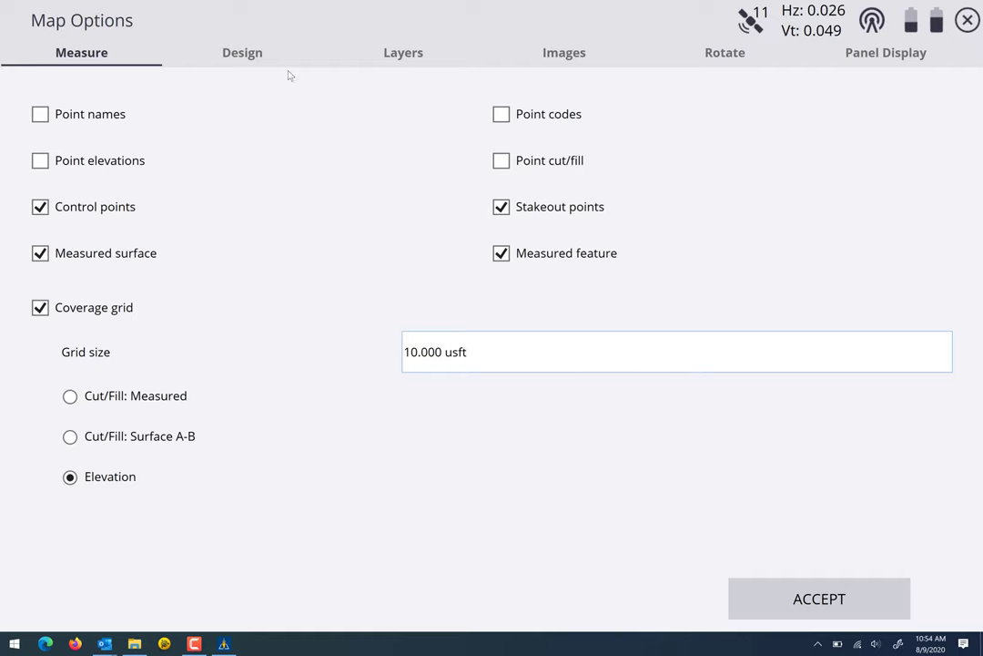
pyautogui.click(564, 55)
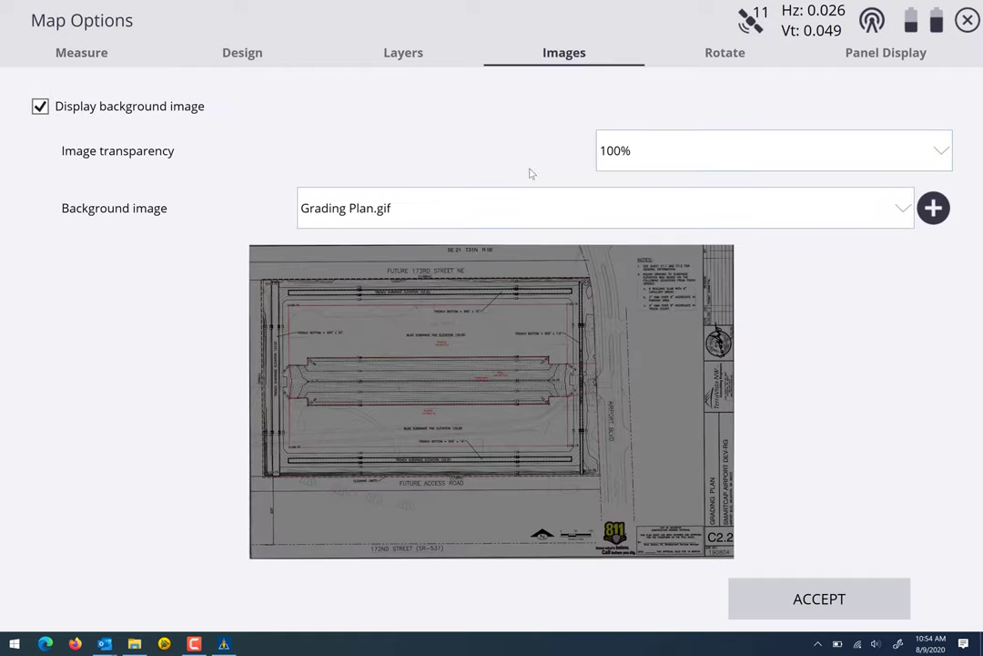
pyautogui.click(40, 109)
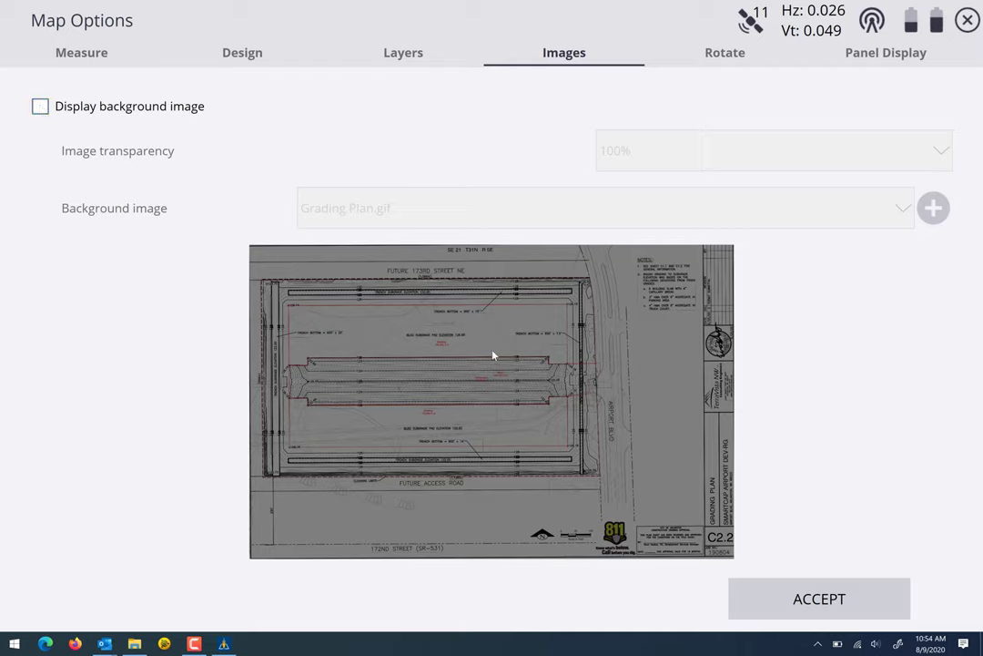
pyautogui.click(40, 106)
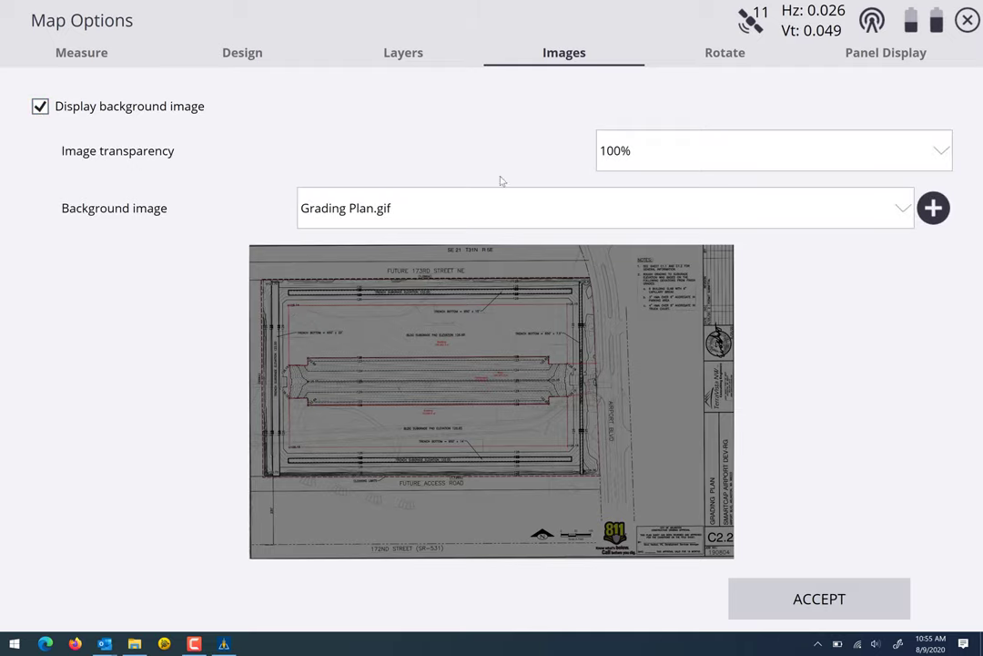
pyautogui.click(678, 159)
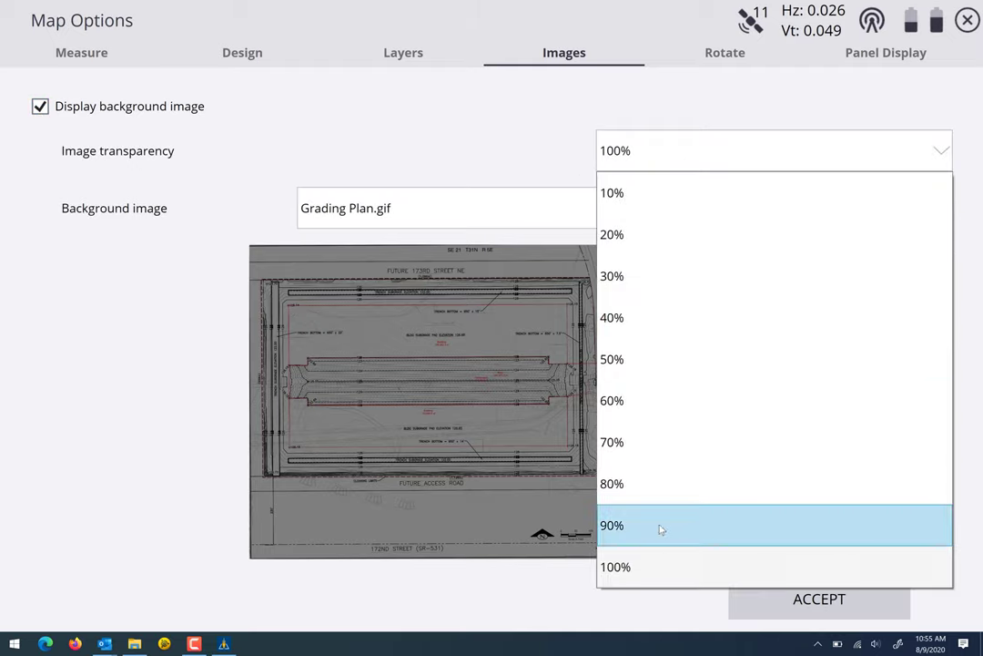
pyautogui.click(661, 568)
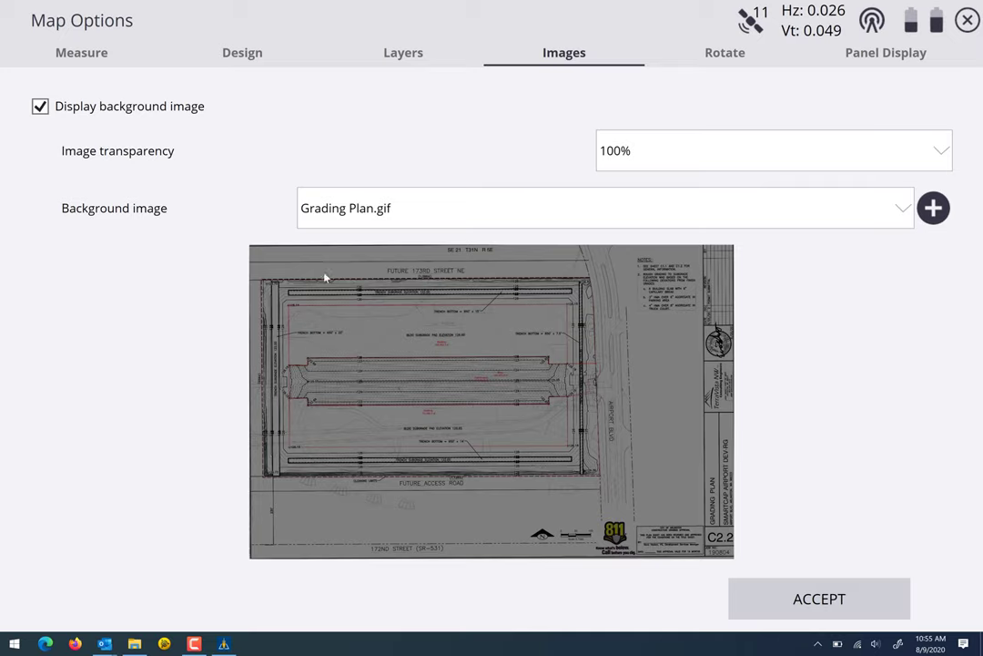
pyautogui.click(905, 213)
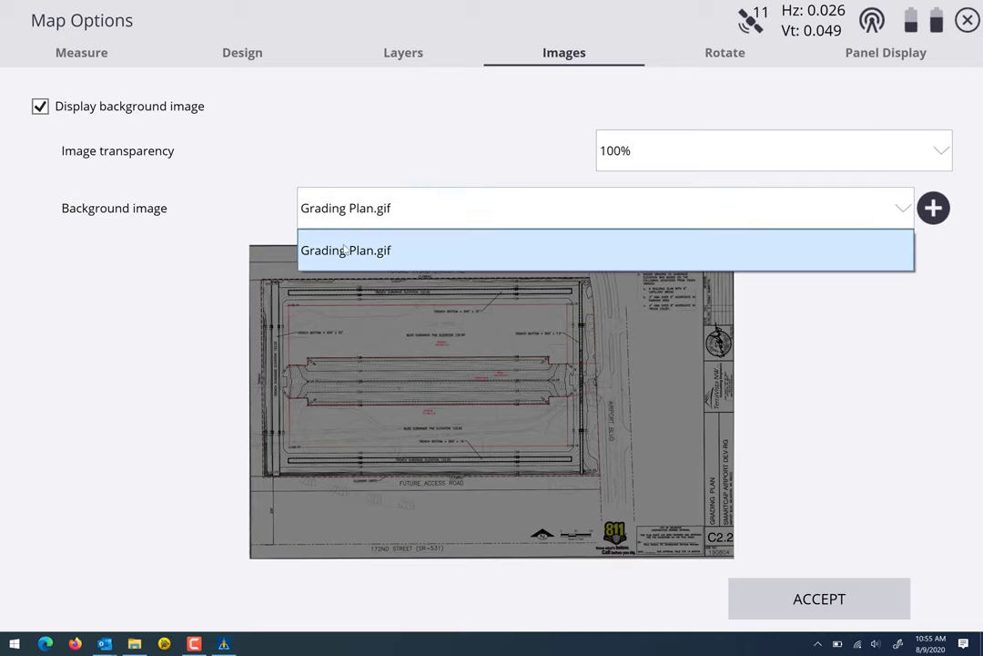
pyautogui.click(388, 256)
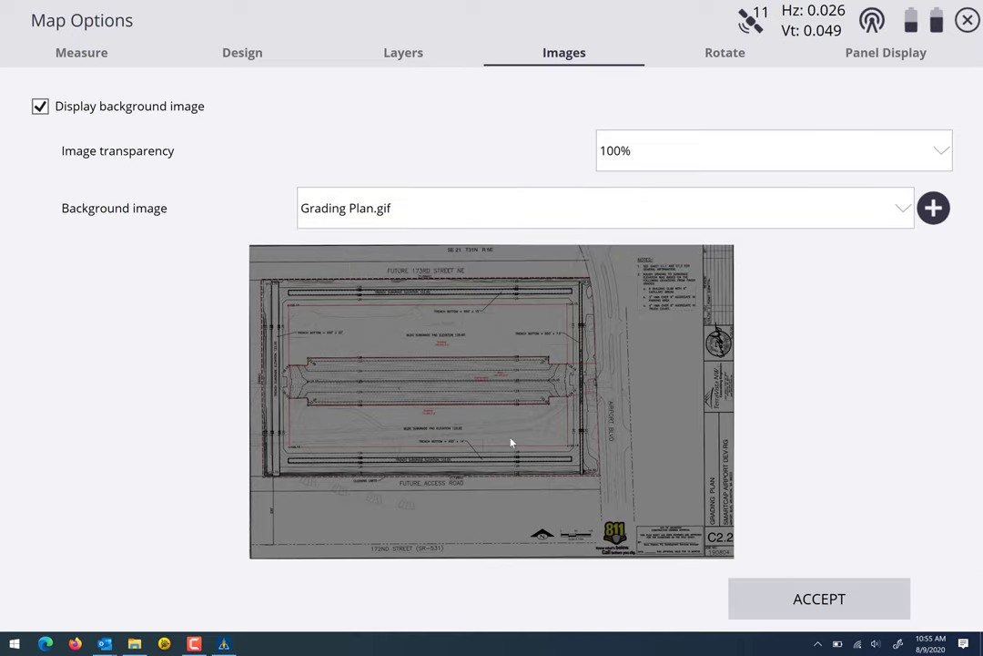
pyautogui.click(798, 601)
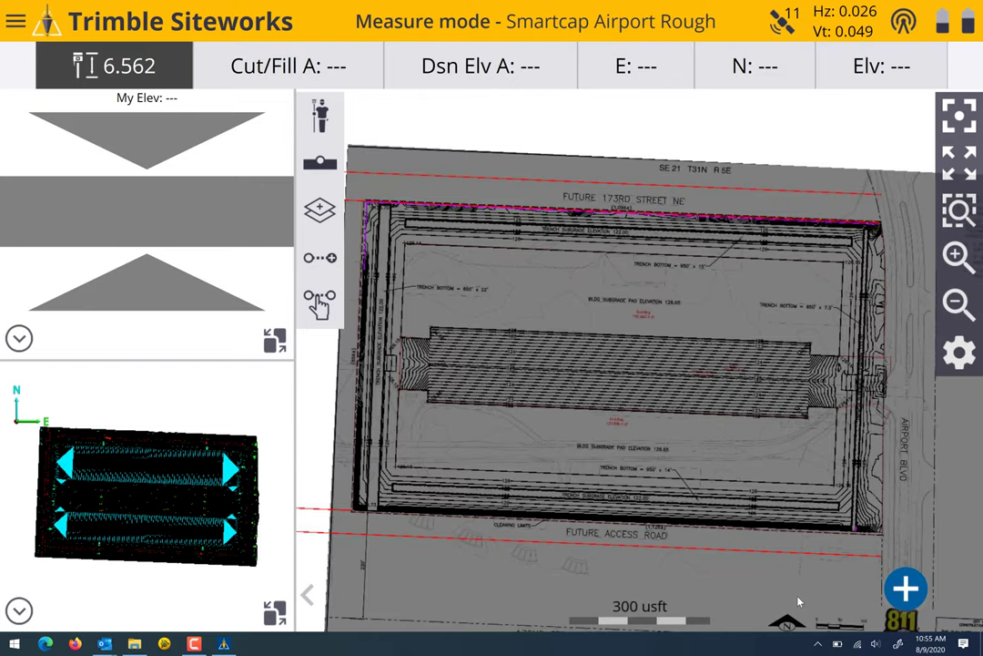
# Examine the grading plan's southwest trench corner on the map and review the map's layer list without changing it
pyautogui.moveTo(679, 425); pyautogui.dragTo(662, 410)
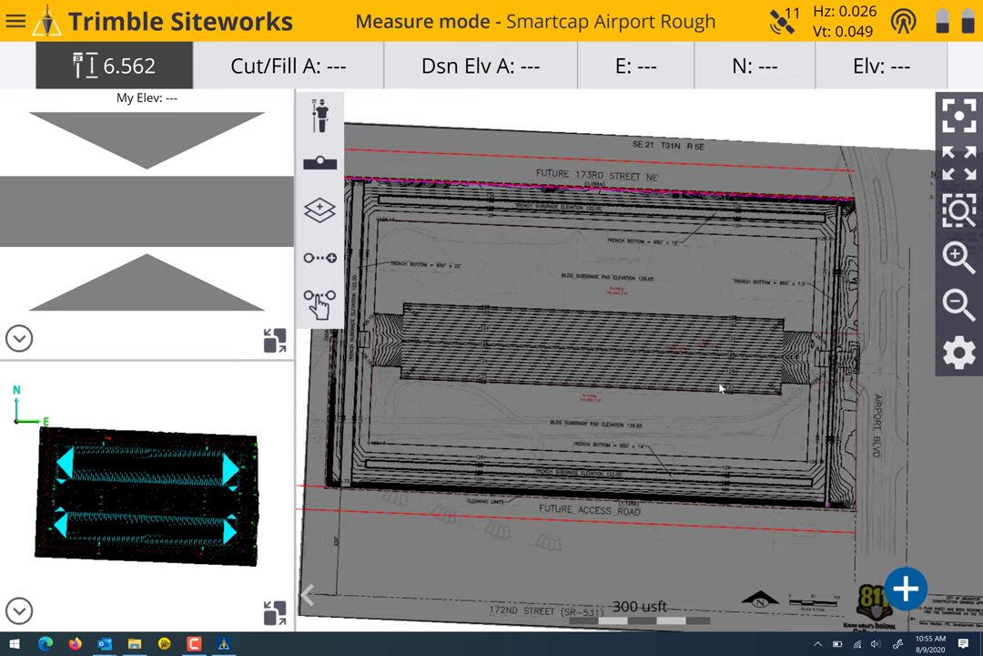
pyautogui.moveTo(764, 407); pyautogui.dragTo(809, 410)
pyautogui.click(961, 254)
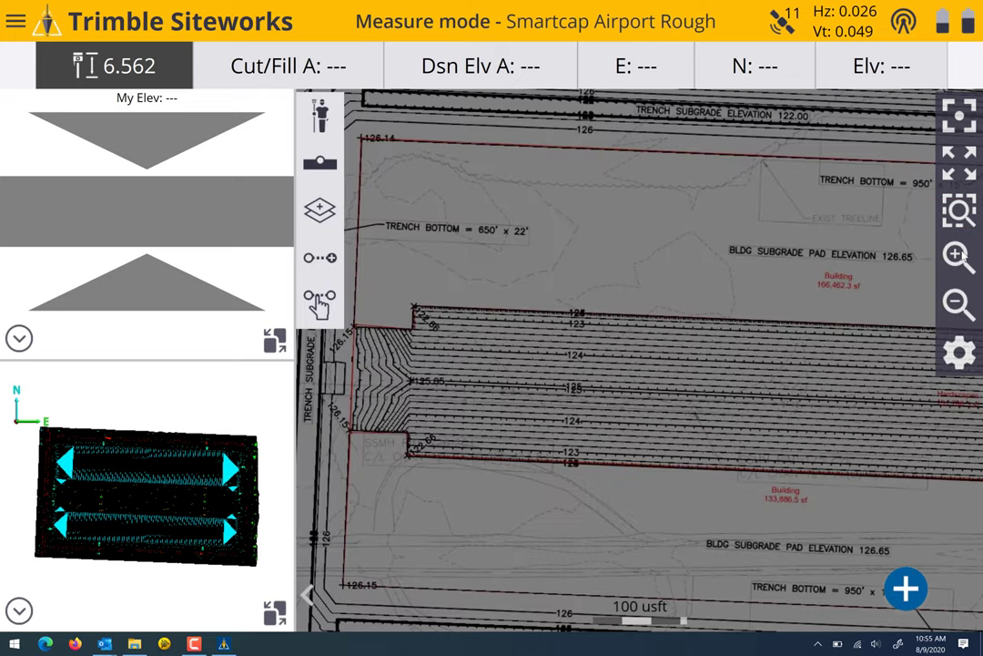
pyautogui.click(960, 254)
pyautogui.moveTo(351, 510); pyautogui.dragTo(663, 393)
pyautogui.moveTo(486, 451); pyautogui.dragTo(714, 295)
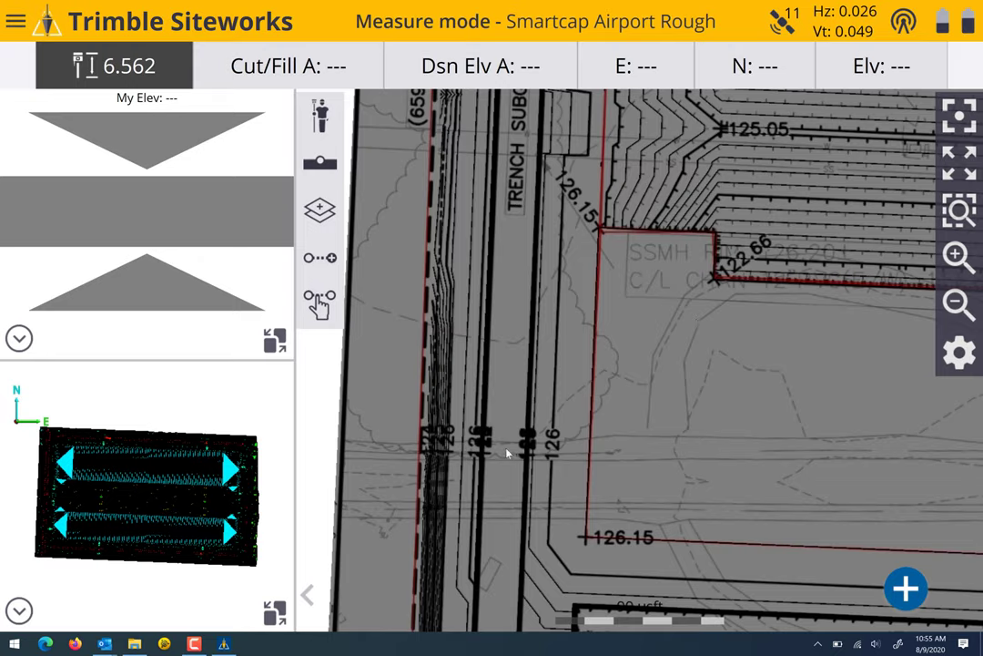
pyautogui.click(958, 352)
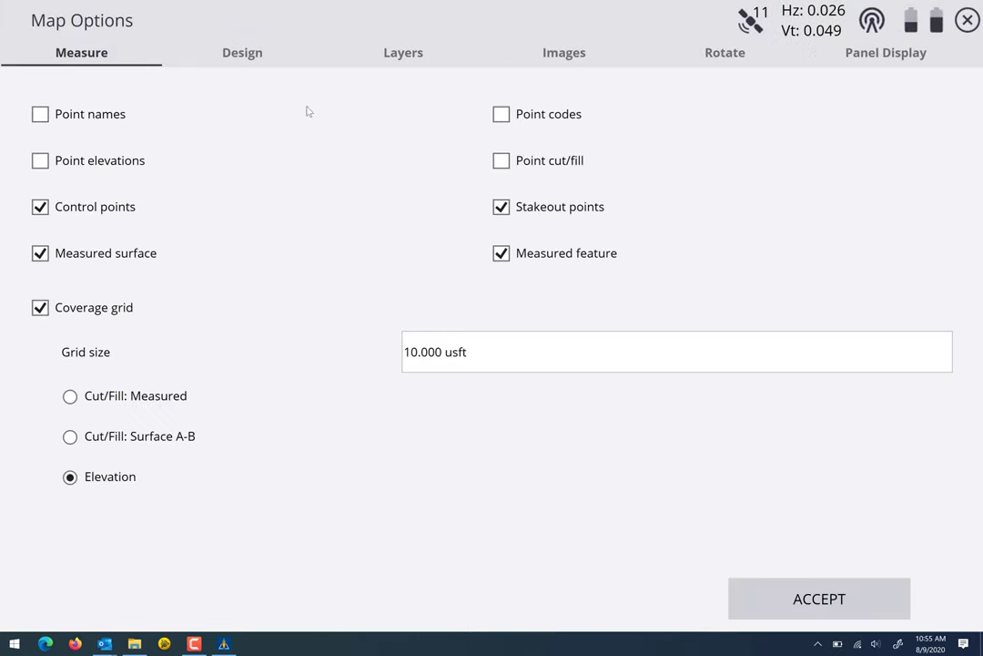
pyautogui.click(402, 52)
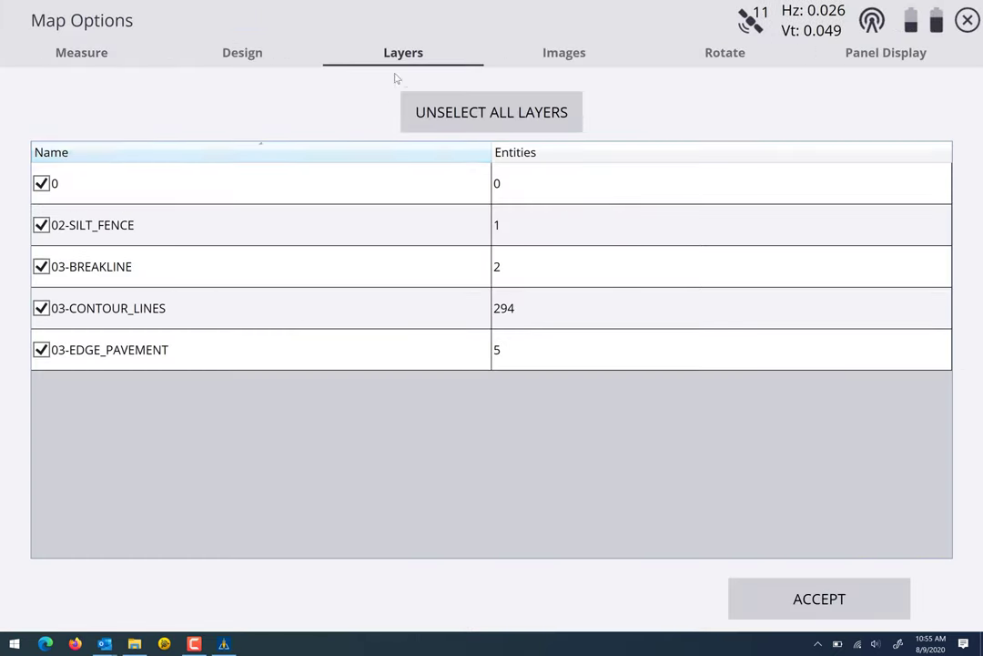
pyautogui.click(792, 599)
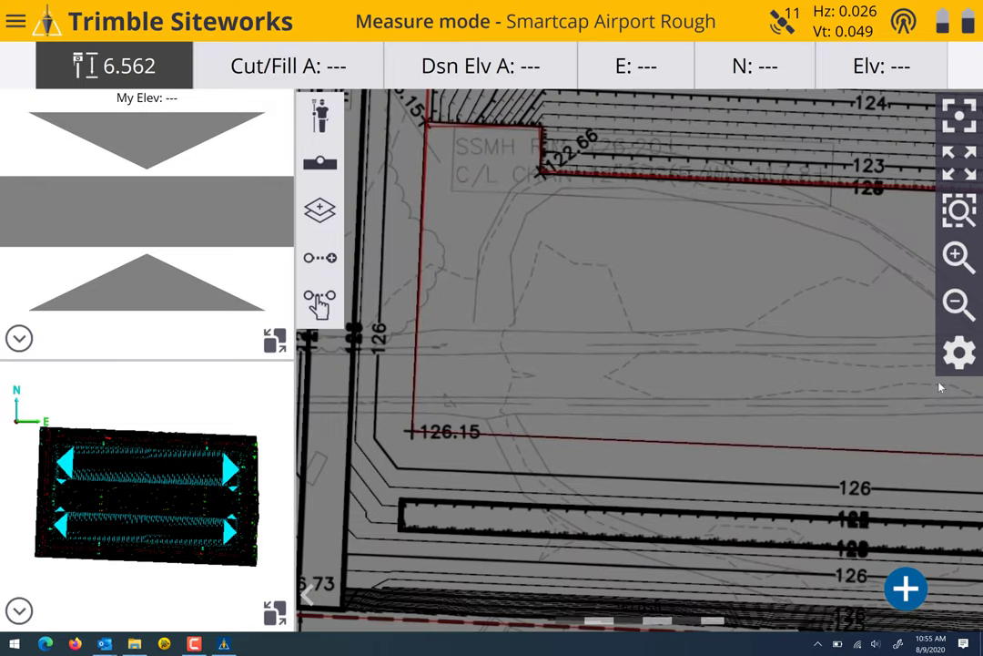
# Set the rover position on the southern building pad, just above the BLDG SUBGRADE PAD ELEVATION 126.65 label
pyautogui.click(965, 307)
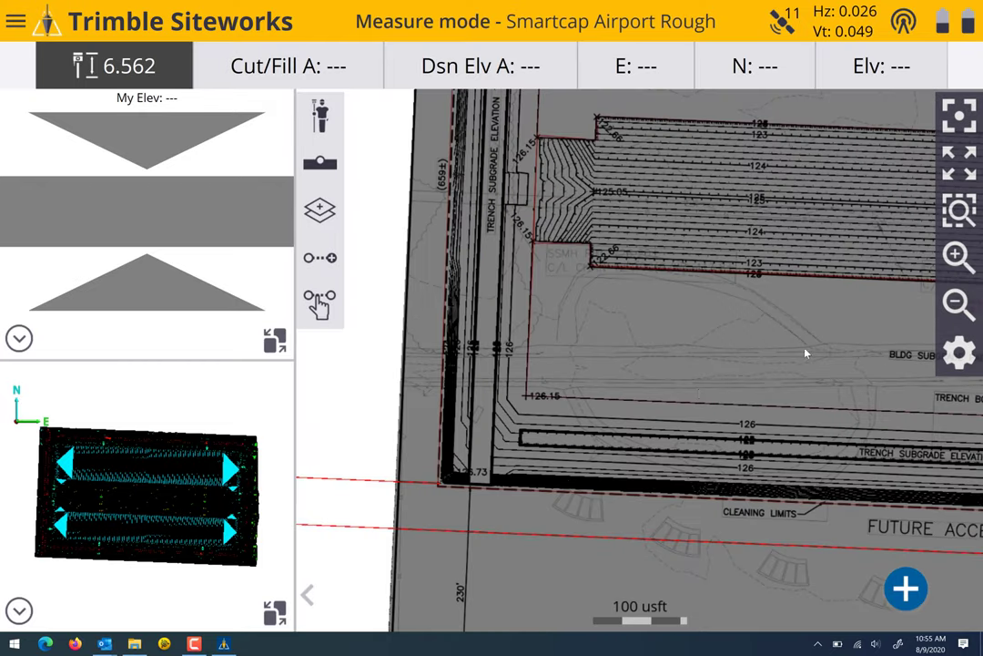
pyautogui.moveTo(806, 350); pyautogui.dragTo(693, 436)
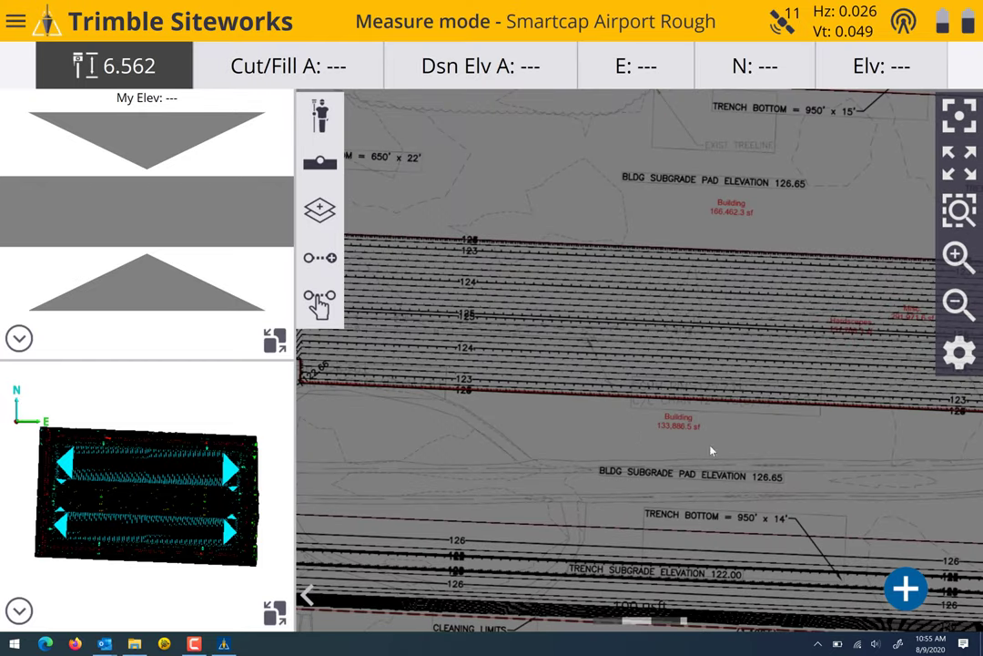
pyautogui.click(717, 439)
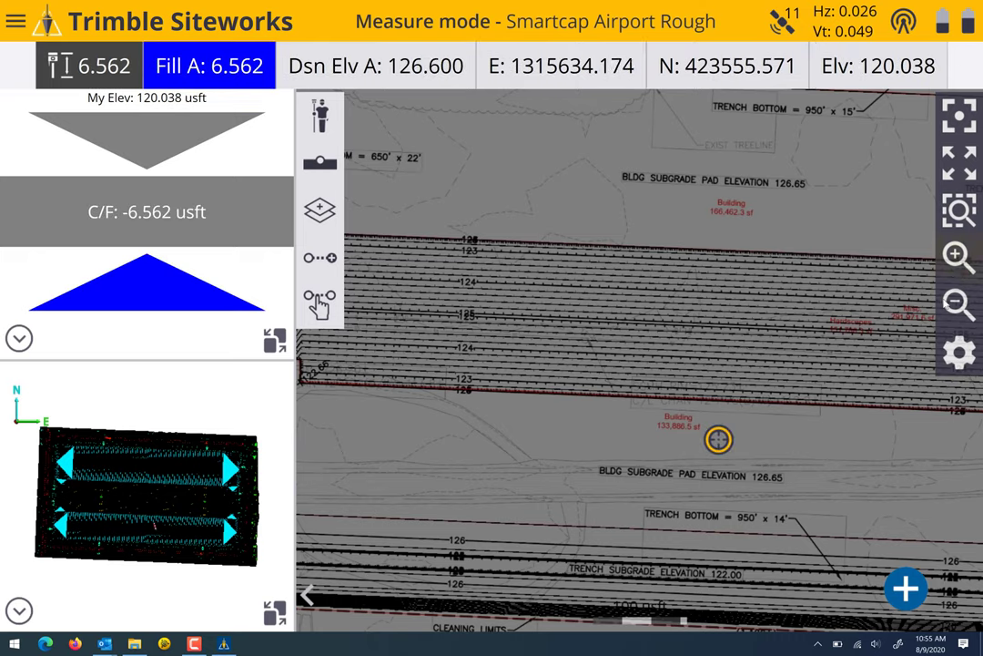
# Examine the background plan around the rover position, across to the Airport Blvd side and up to the northern trench
pyautogui.scroll(2, 700, 429)
pyautogui.moveTo(658, 422); pyautogui.dragTo(555, 384)
pyautogui.moveTo(680, 443); pyautogui.dragTo(579, 416)
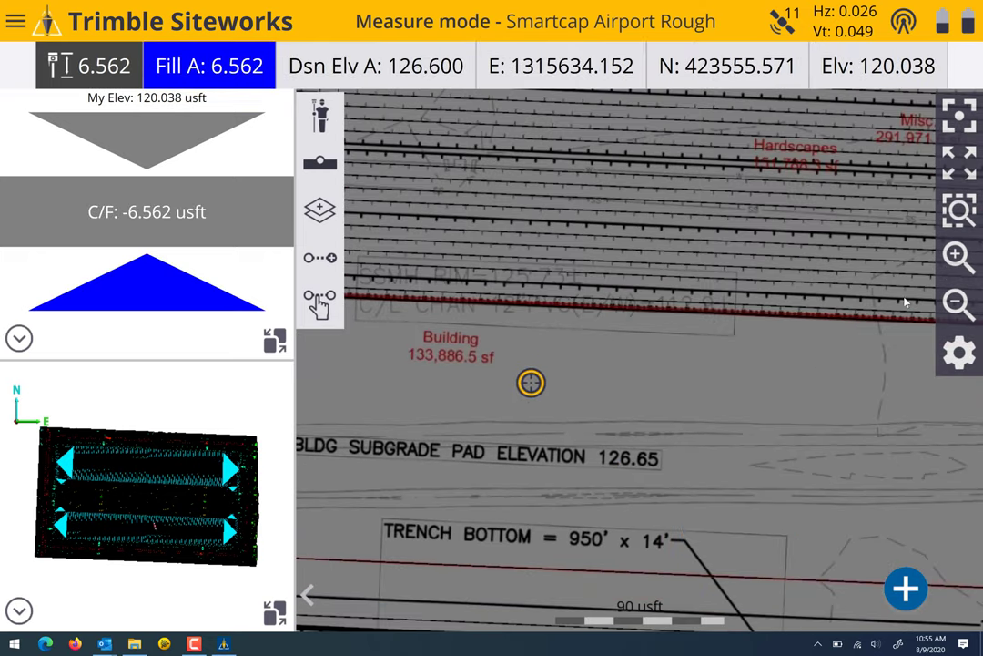
pyautogui.click(955, 302)
pyautogui.moveTo(860, 367); pyautogui.dragTo(524, 351)
pyautogui.moveTo(626, 388); pyautogui.dragTo(627, 537)
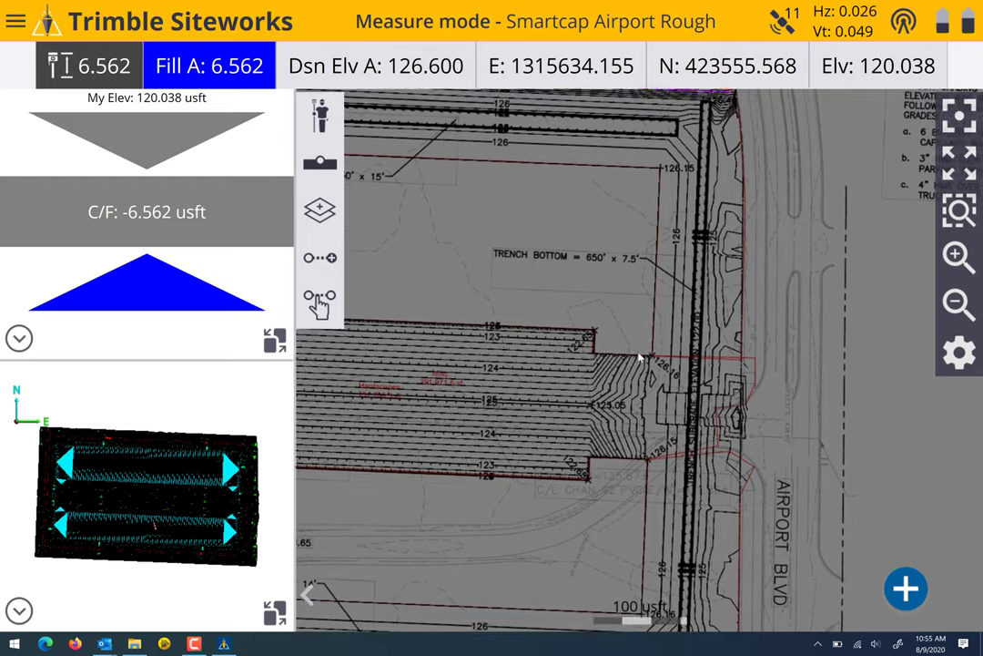
pyautogui.moveTo(655, 235); pyautogui.dragTo(698, 291)
pyautogui.moveTo(534, 325); pyautogui.dragTo(720, 336)
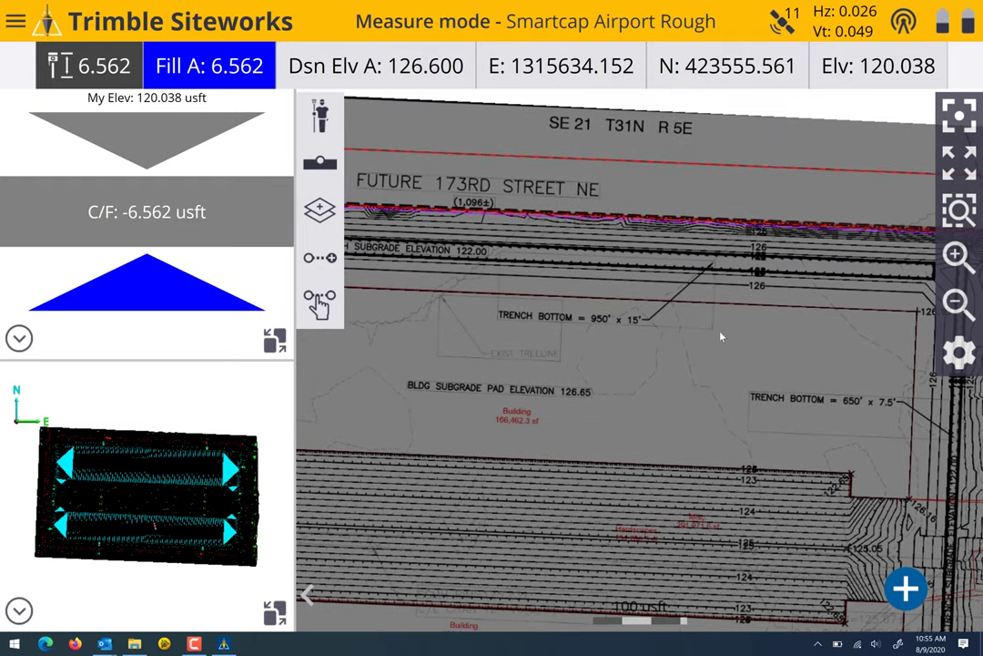
# Examine how the design lines overlay the plan at the northwest trench corner and along Future 173rd Street NE
pyautogui.moveTo(537, 363); pyautogui.dragTo(682, 386)
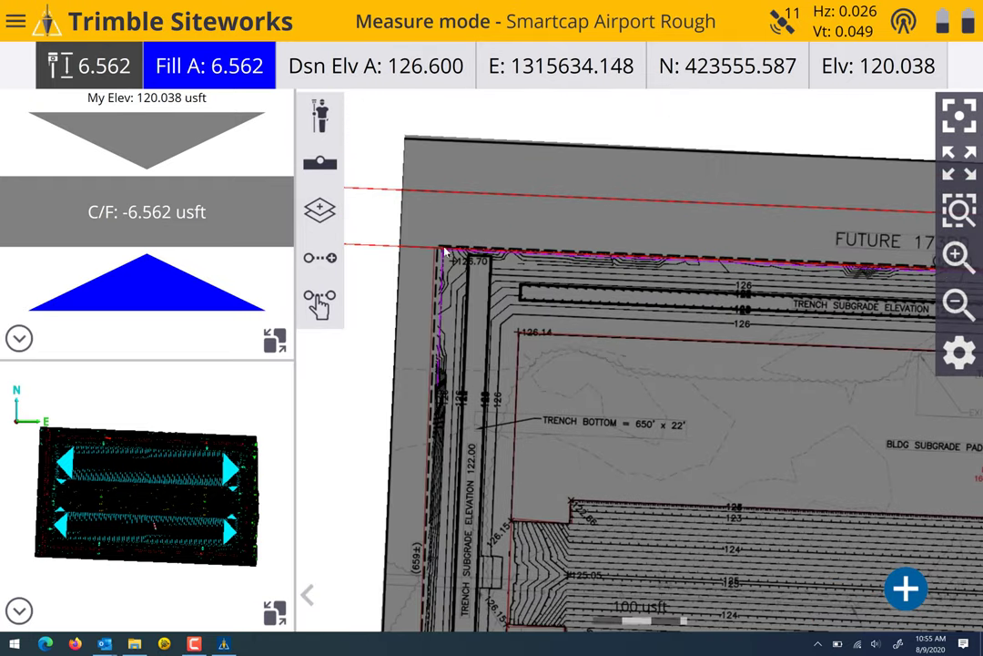
pyautogui.click(958, 255)
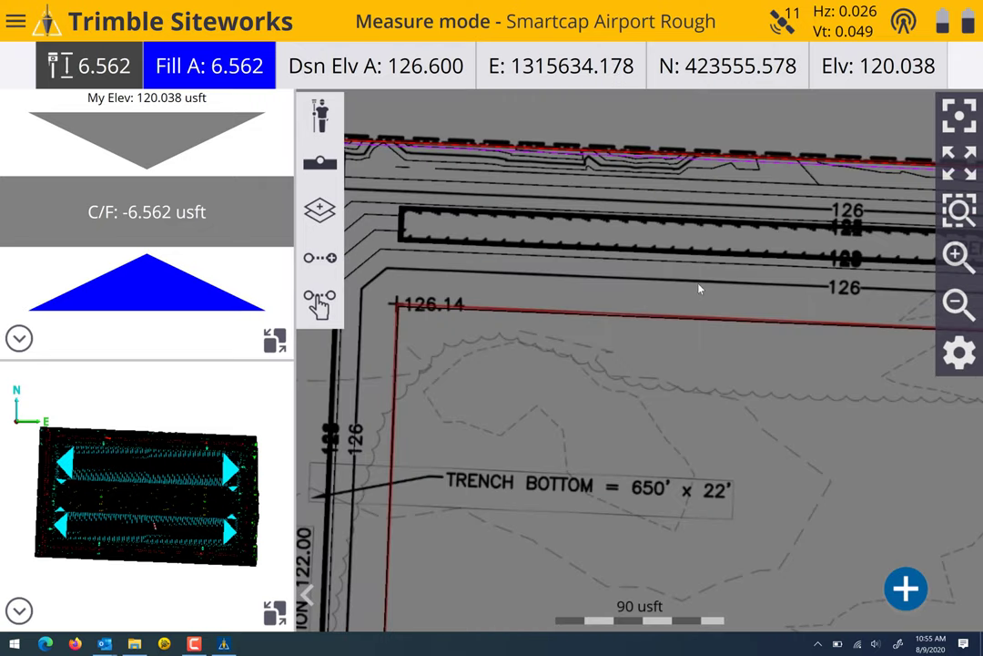
pyautogui.moveTo(699, 289); pyautogui.dragTo(835, 351)
pyautogui.moveTo(546, 346); pyautogui.dragTo(585, 377)
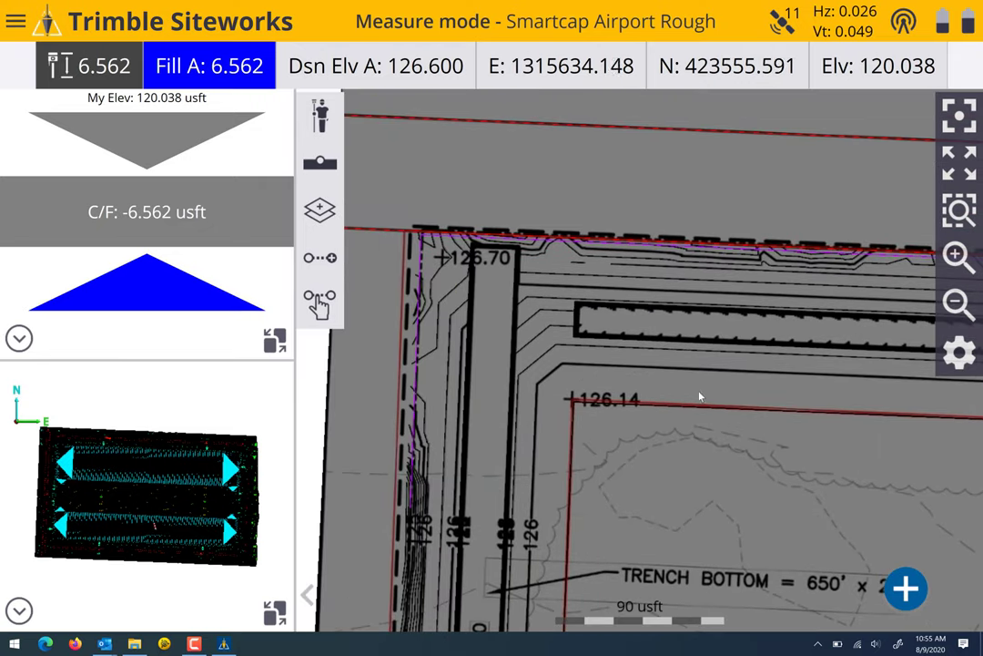
pyautogui.moveTo(791, 399); pyautogui.dragTo(597, 371)
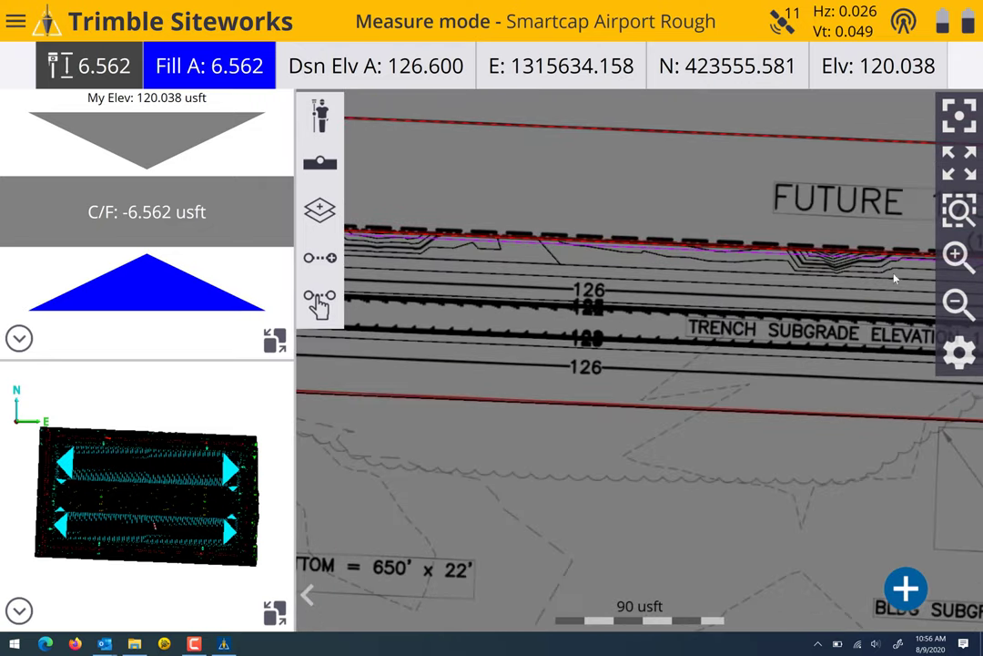
pyautogui.moveTo(894, 279); pyautogui.dragTo(780, 293)
pyautogui.click(958, 257)
pyautogui.moveTo(700, 344); pyautogui.dragTo(601, 433)
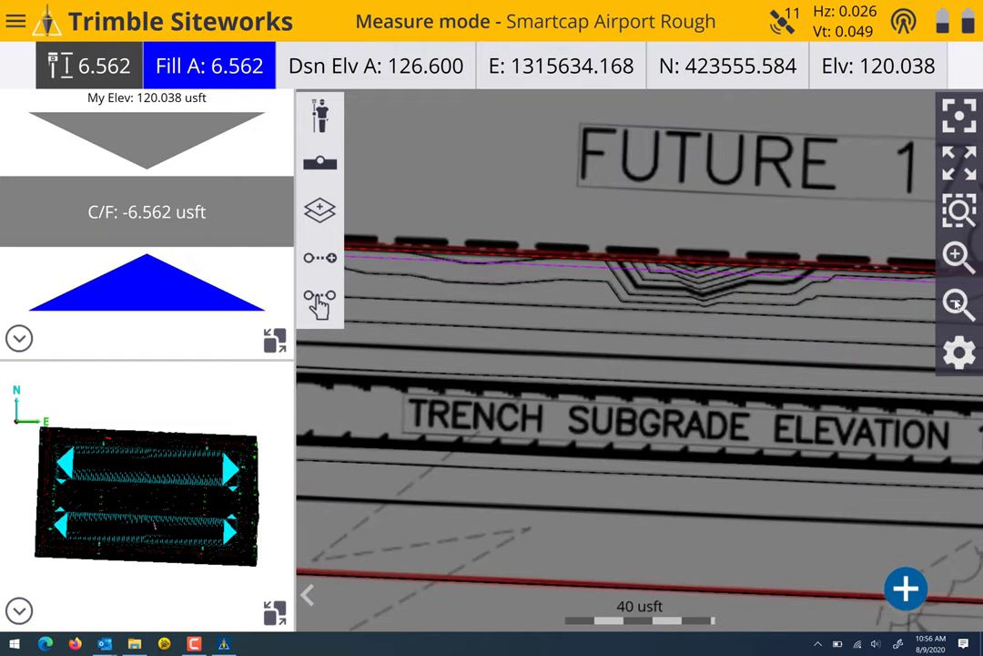
pyautogui.click(957, 303)
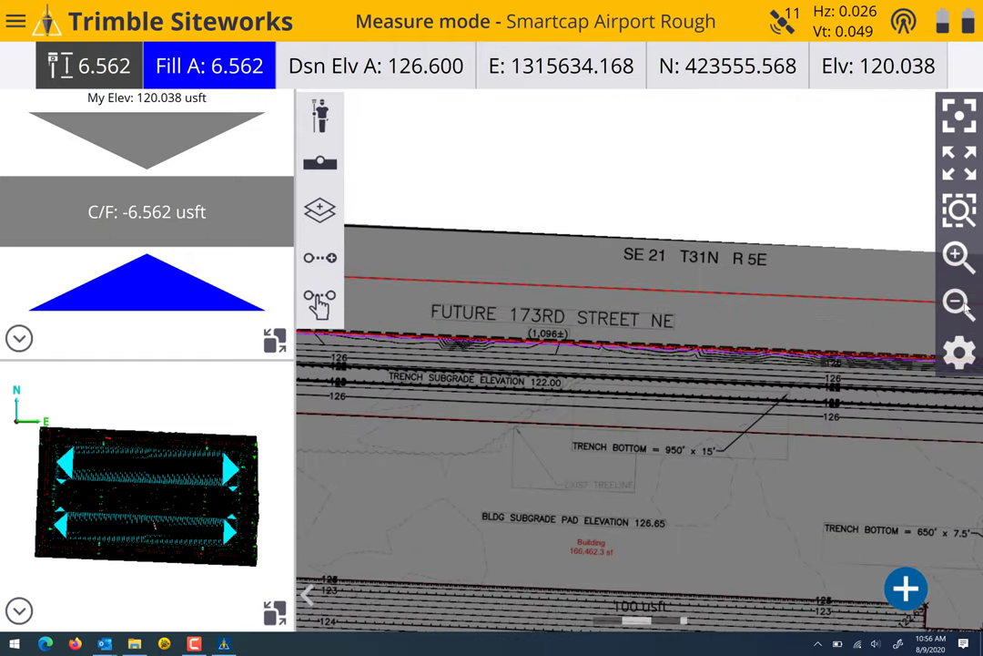